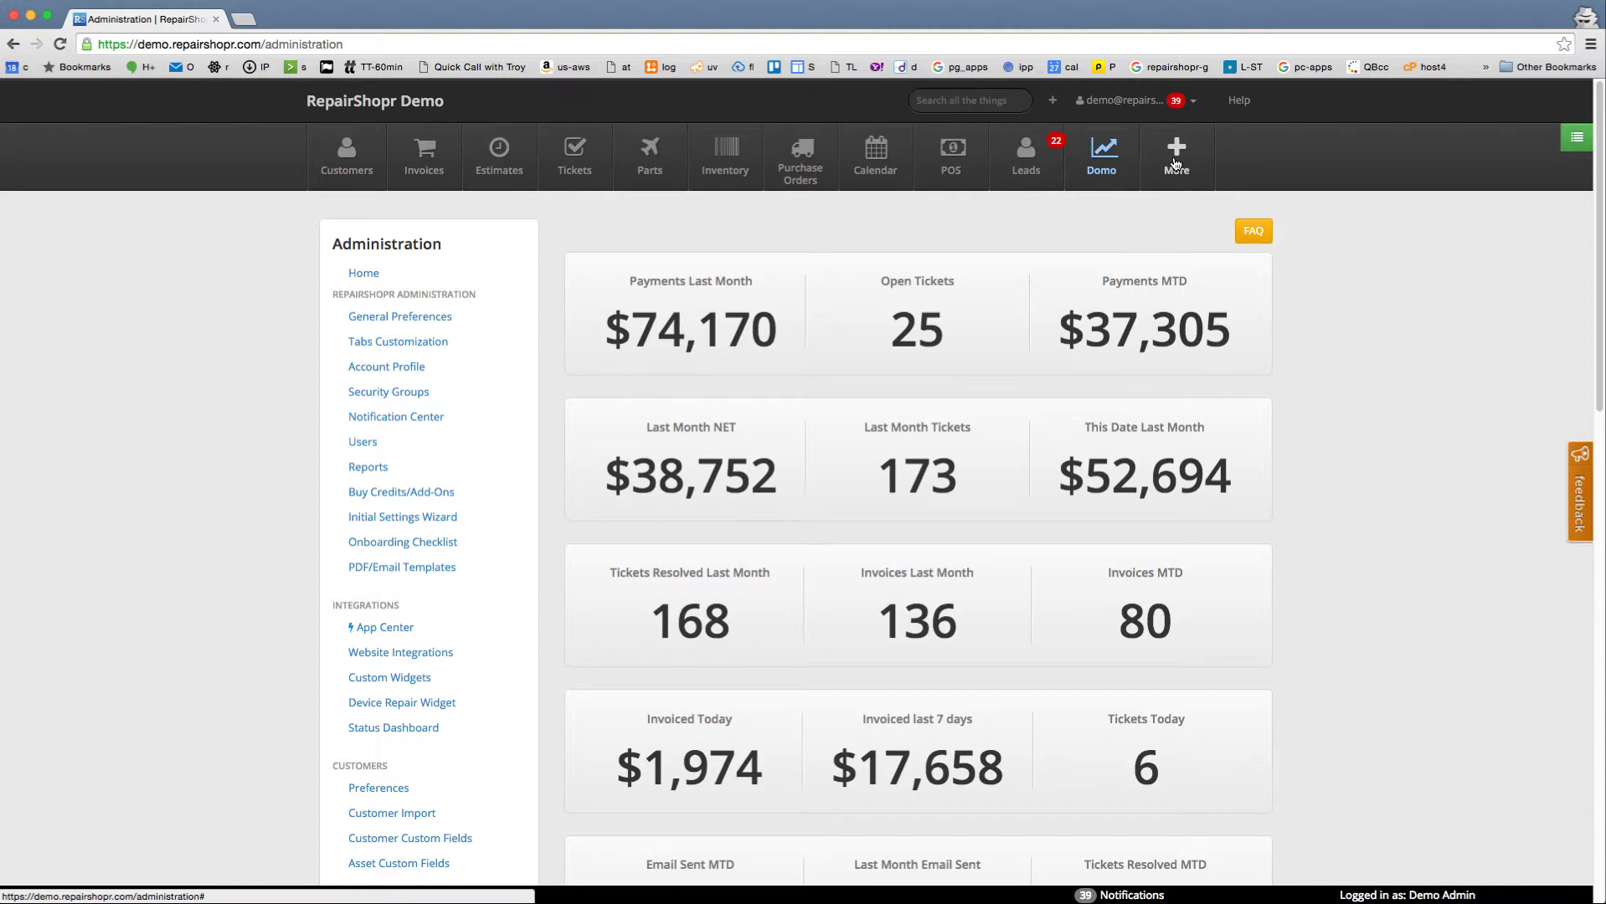
# Step: Open the Google Print Automation card at the bottom of the App Center
pyautogui.click(1174, 164)
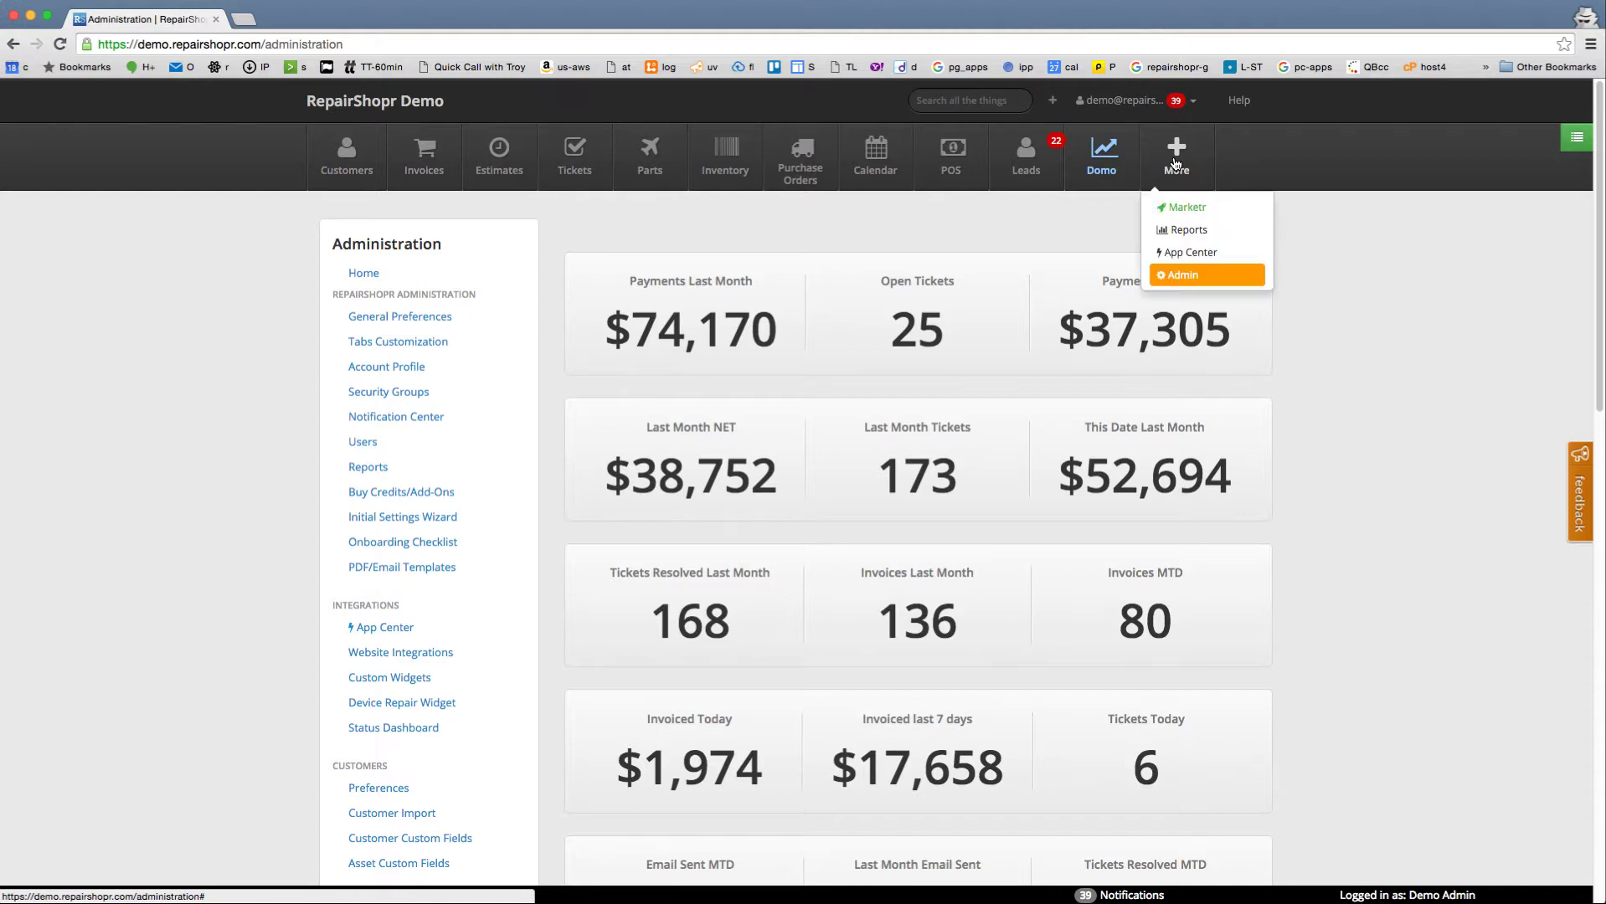
pyautogui.click(1185, 250)
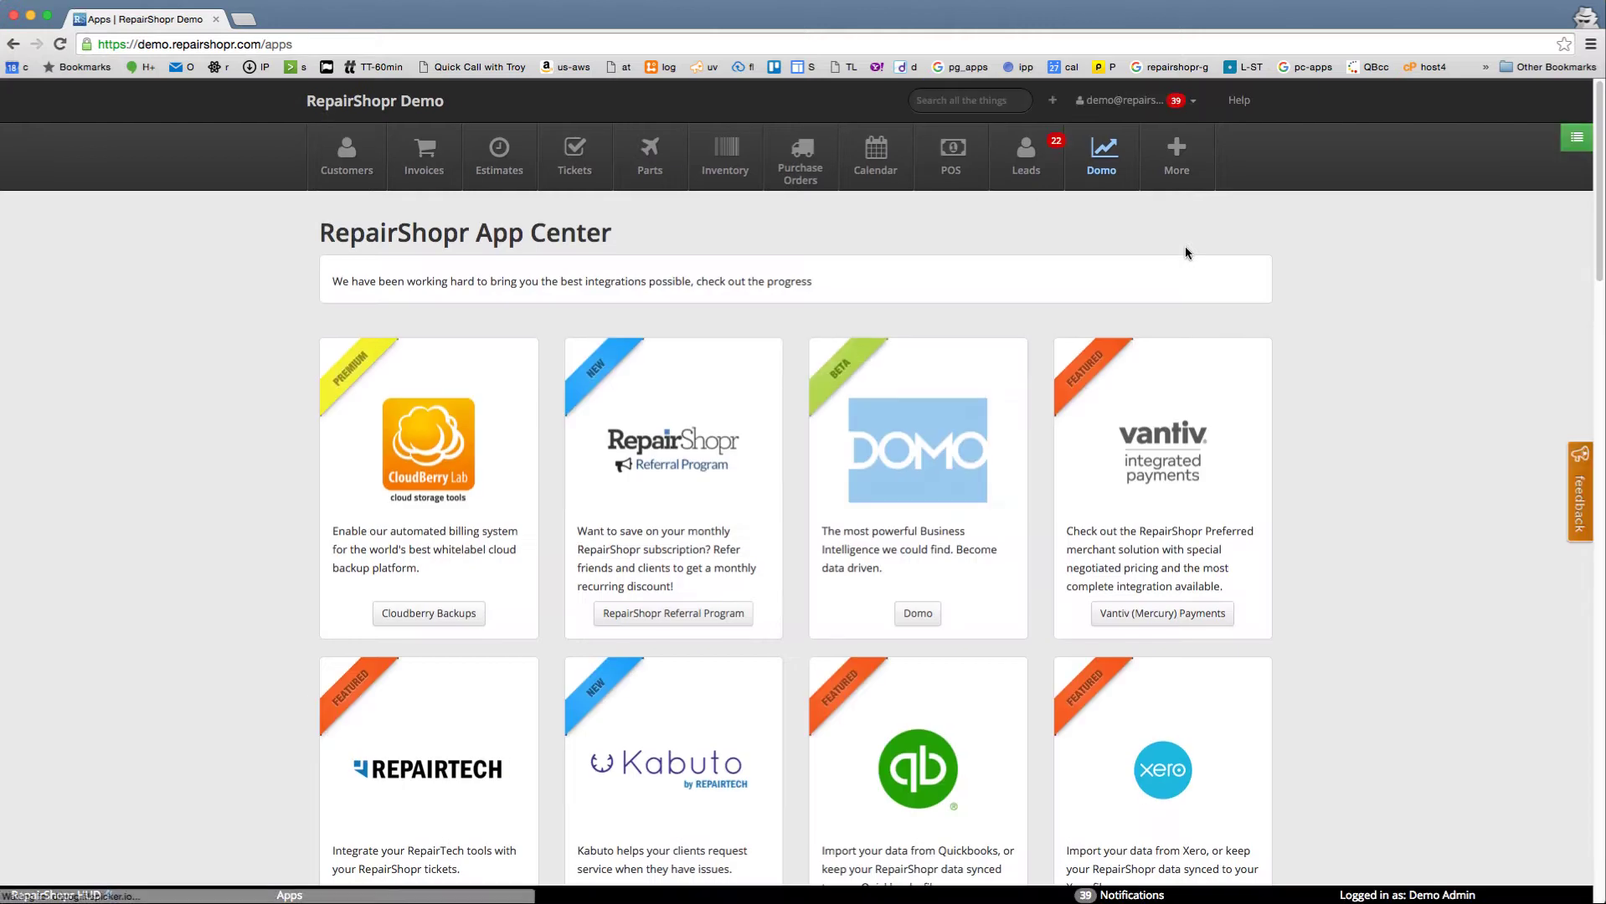
pyautogui.scroll(-10, 1029, 384)
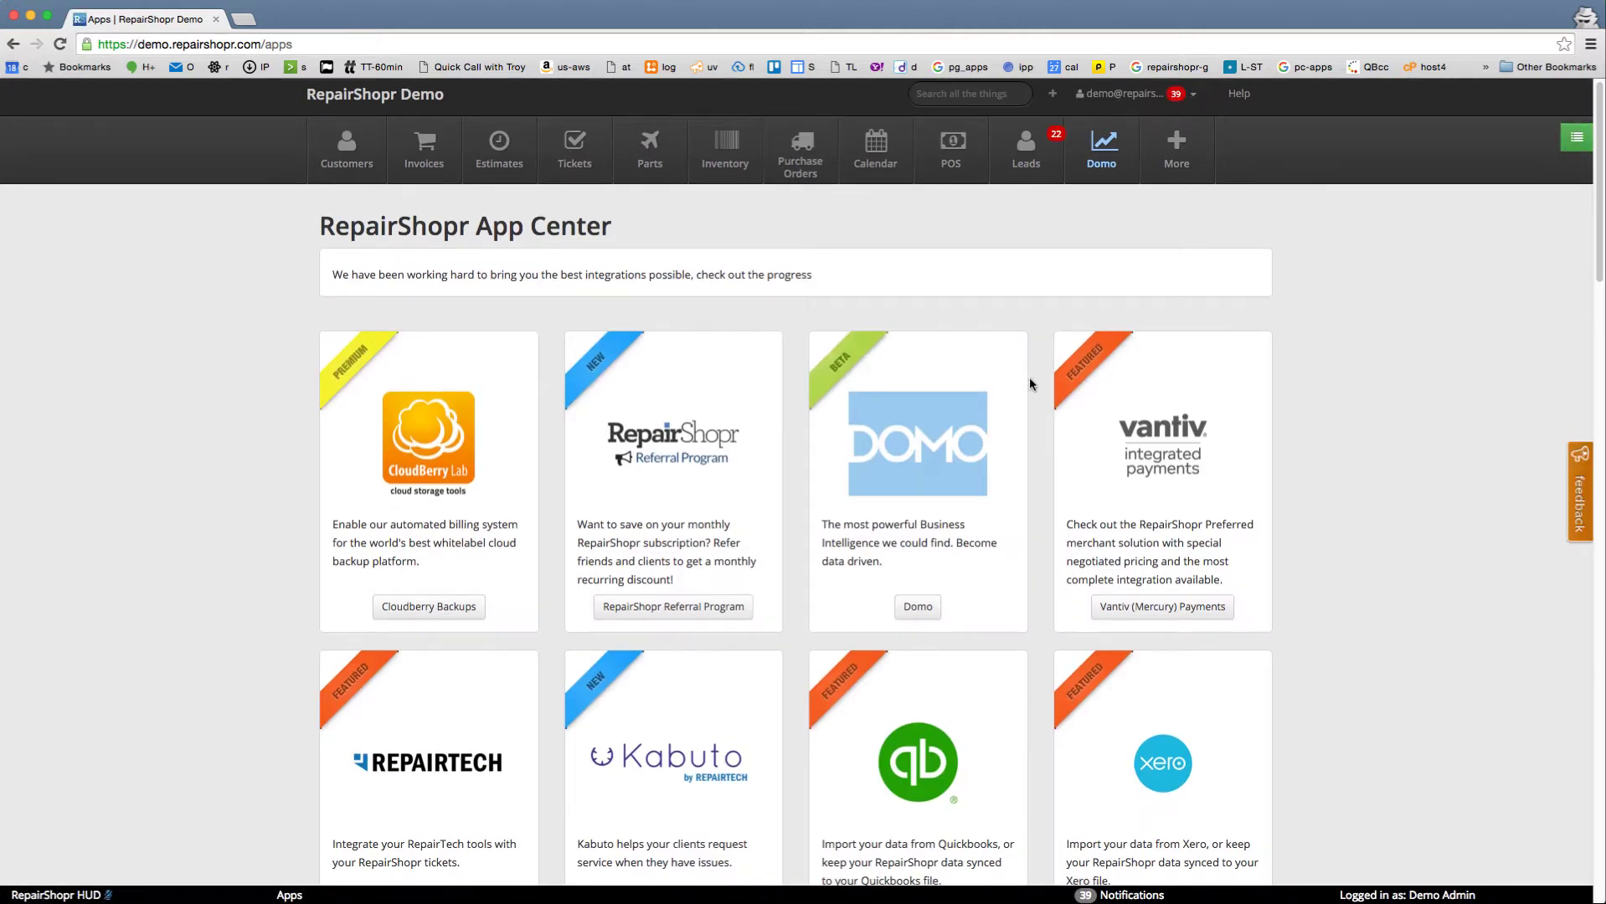
pyautogui.scroll(-15, 1030, 375)
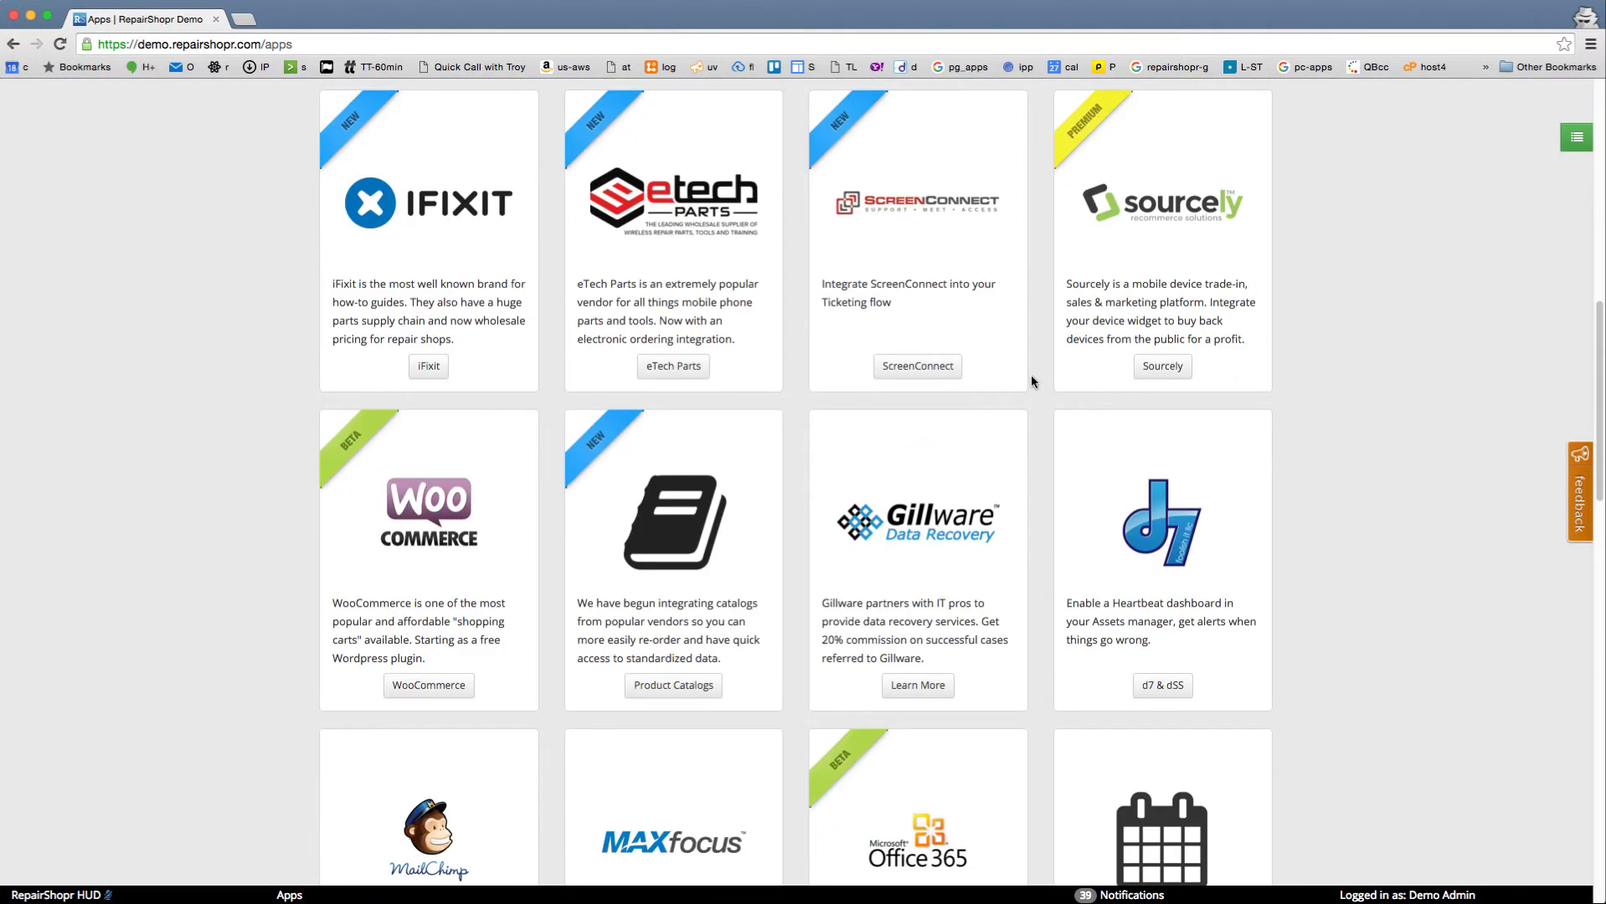
pyautogui.scroll(-5, 1031, 378)
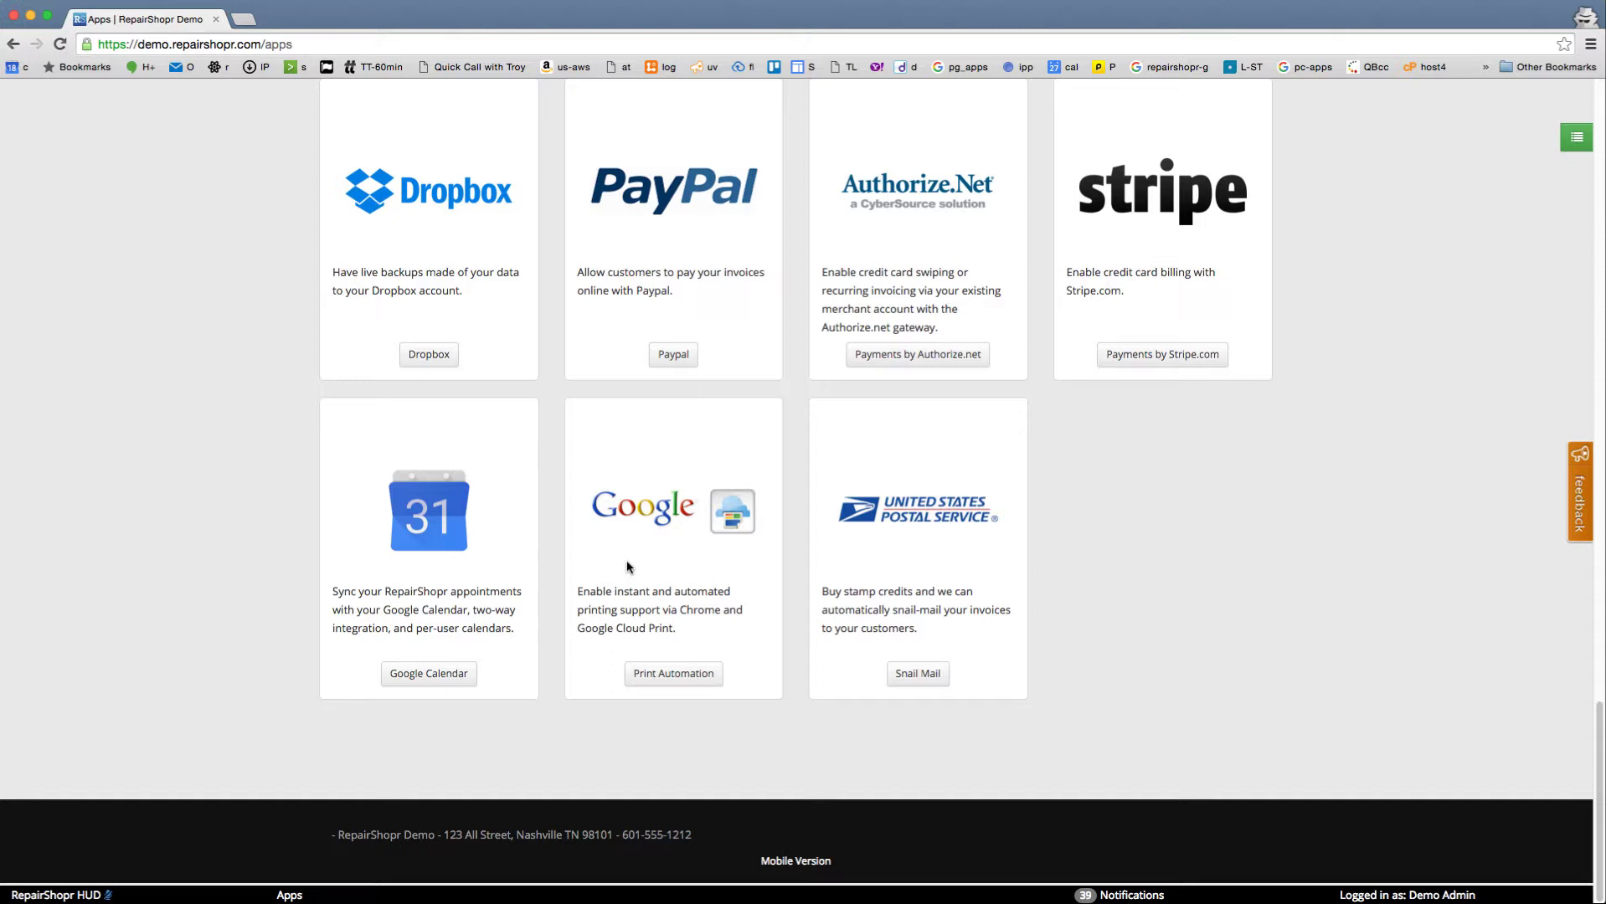
pyautogui.click(662, 518)
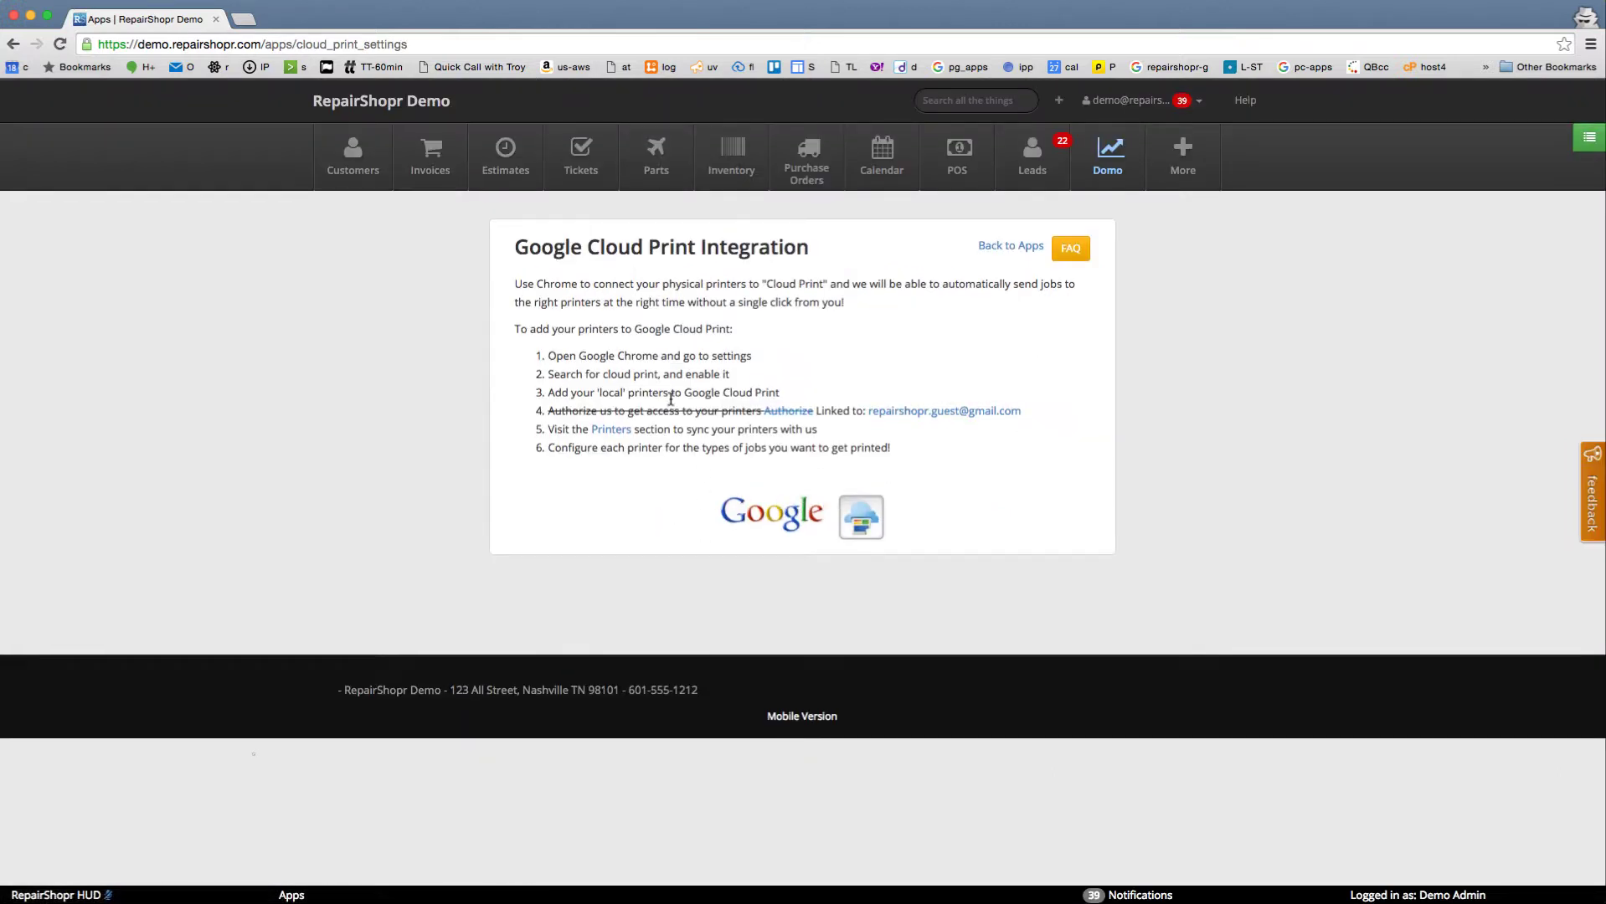
# Step: Follow the Printers link in step 5 to list the synced printers
pyautogui.click(618, 431)
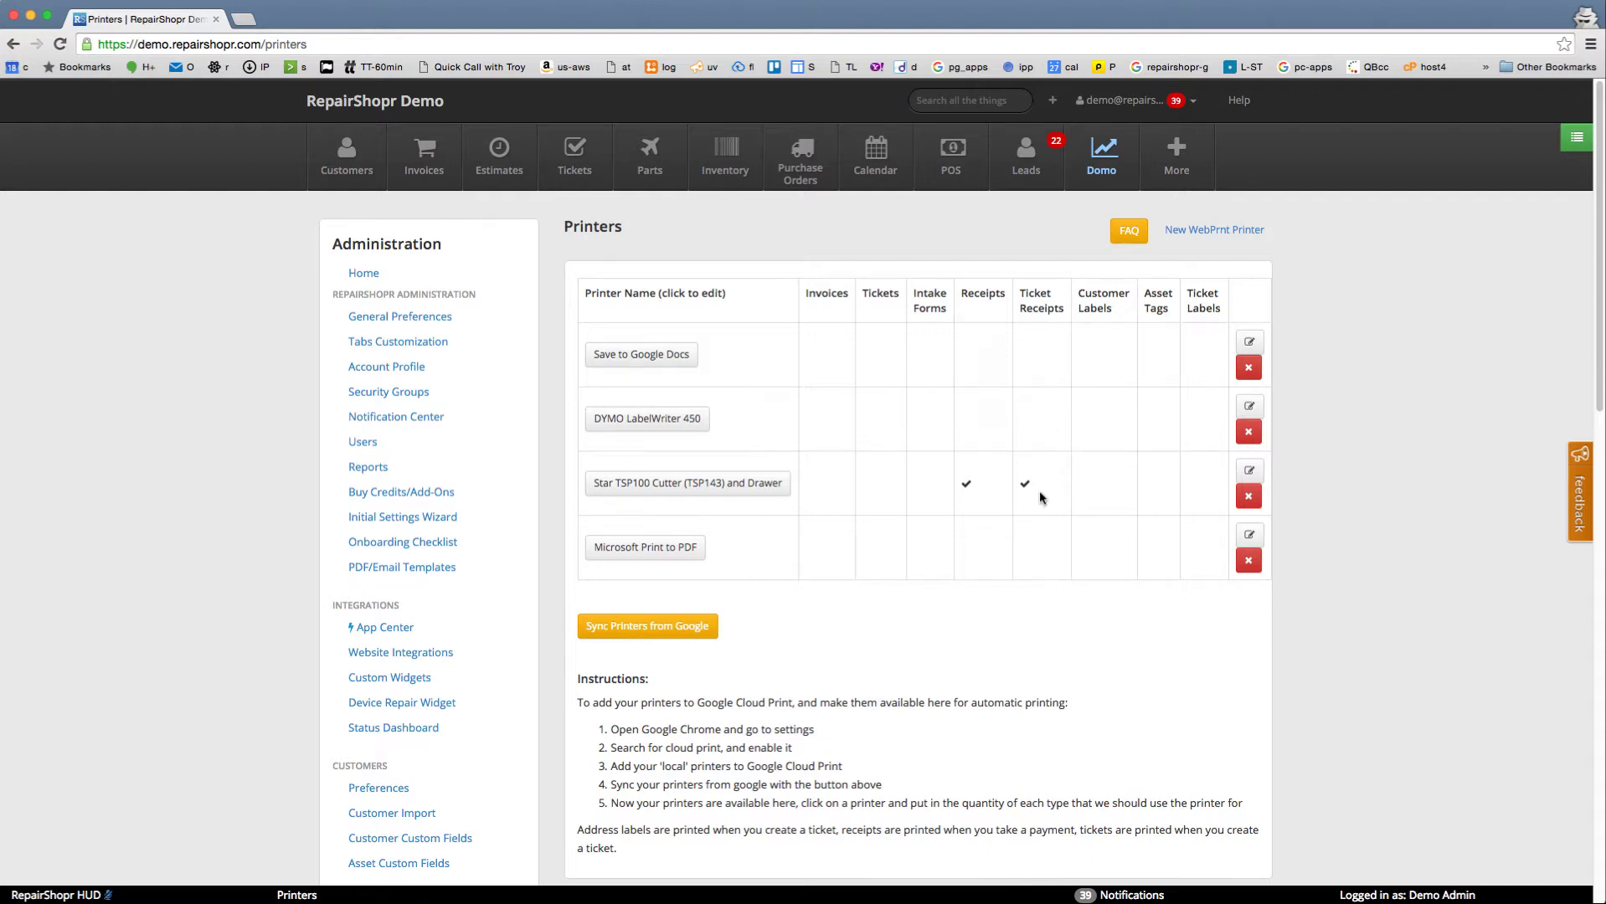
# Step: Open the Star TSP100 Cutter printer's Editing Printer page and the ticket list in a new tab
pyautogui.click(713, 483)
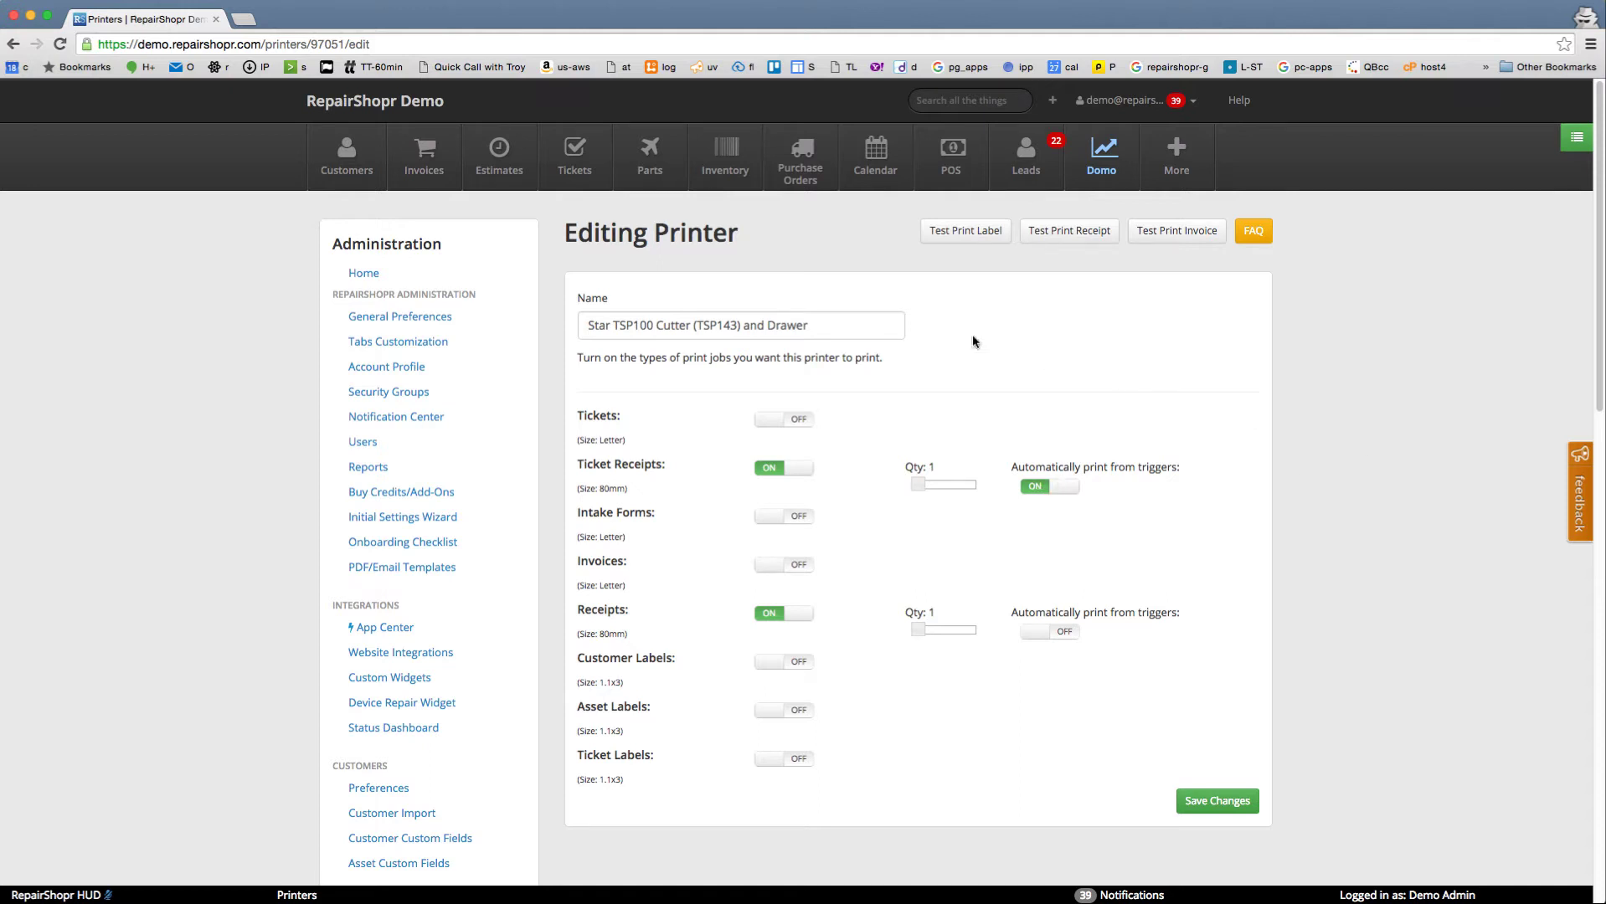
pyautogui.keyDown('super'); pyautogui.click(574, 159); pyautogui.keyUp('super')
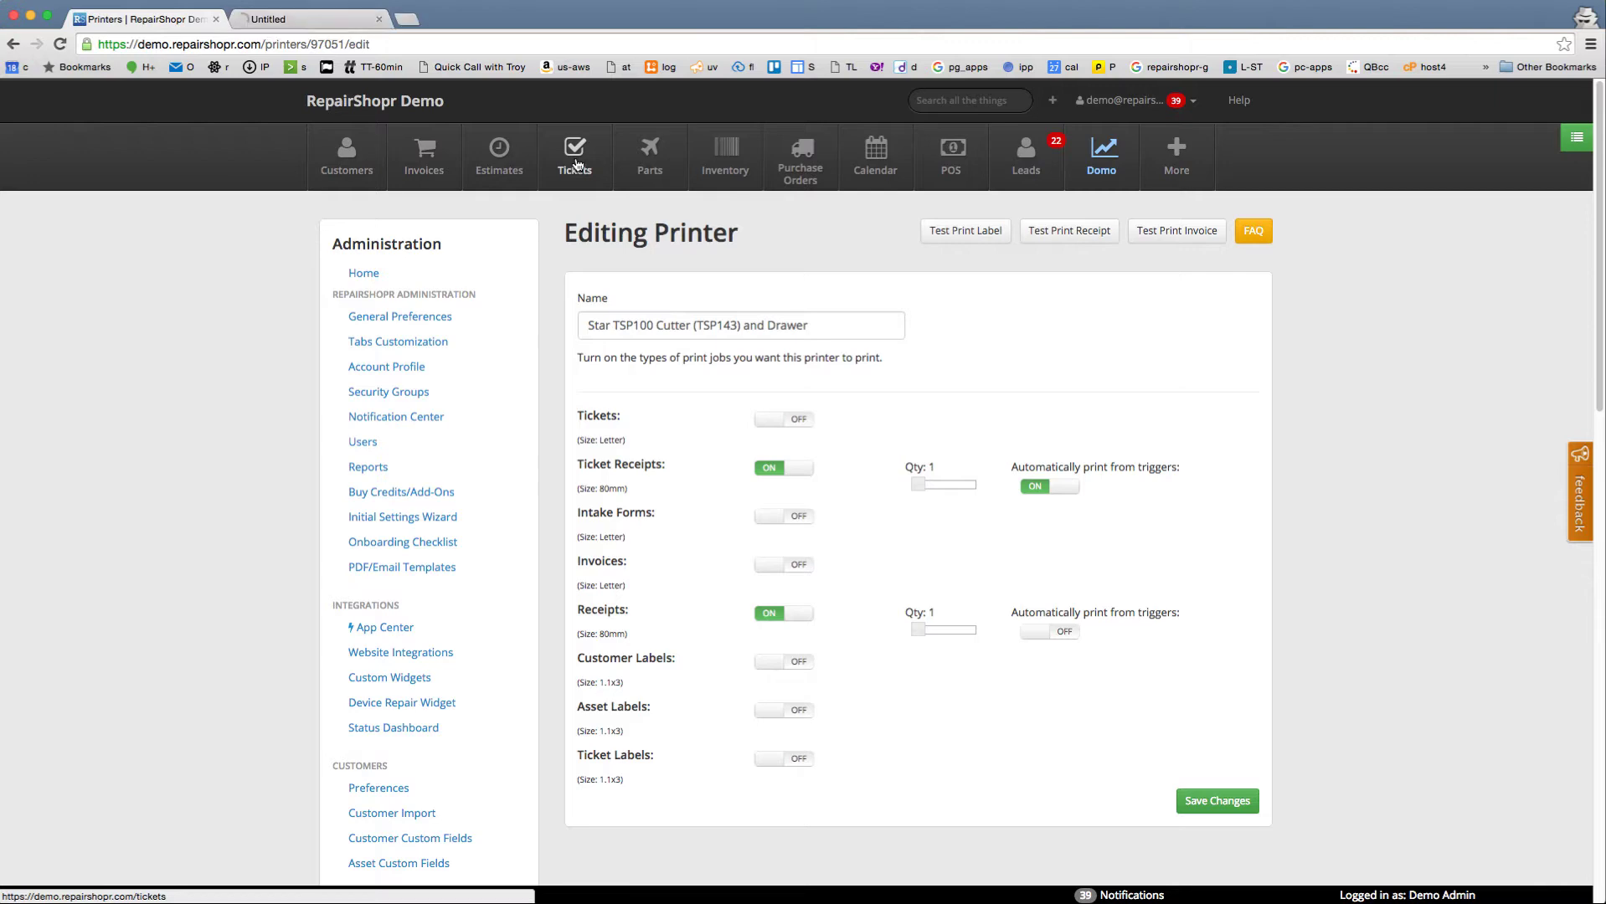
# Step: Open ticket 1738 (desktop will not power on) and send it to the cloud printer
pyautogui.click(314, 20)
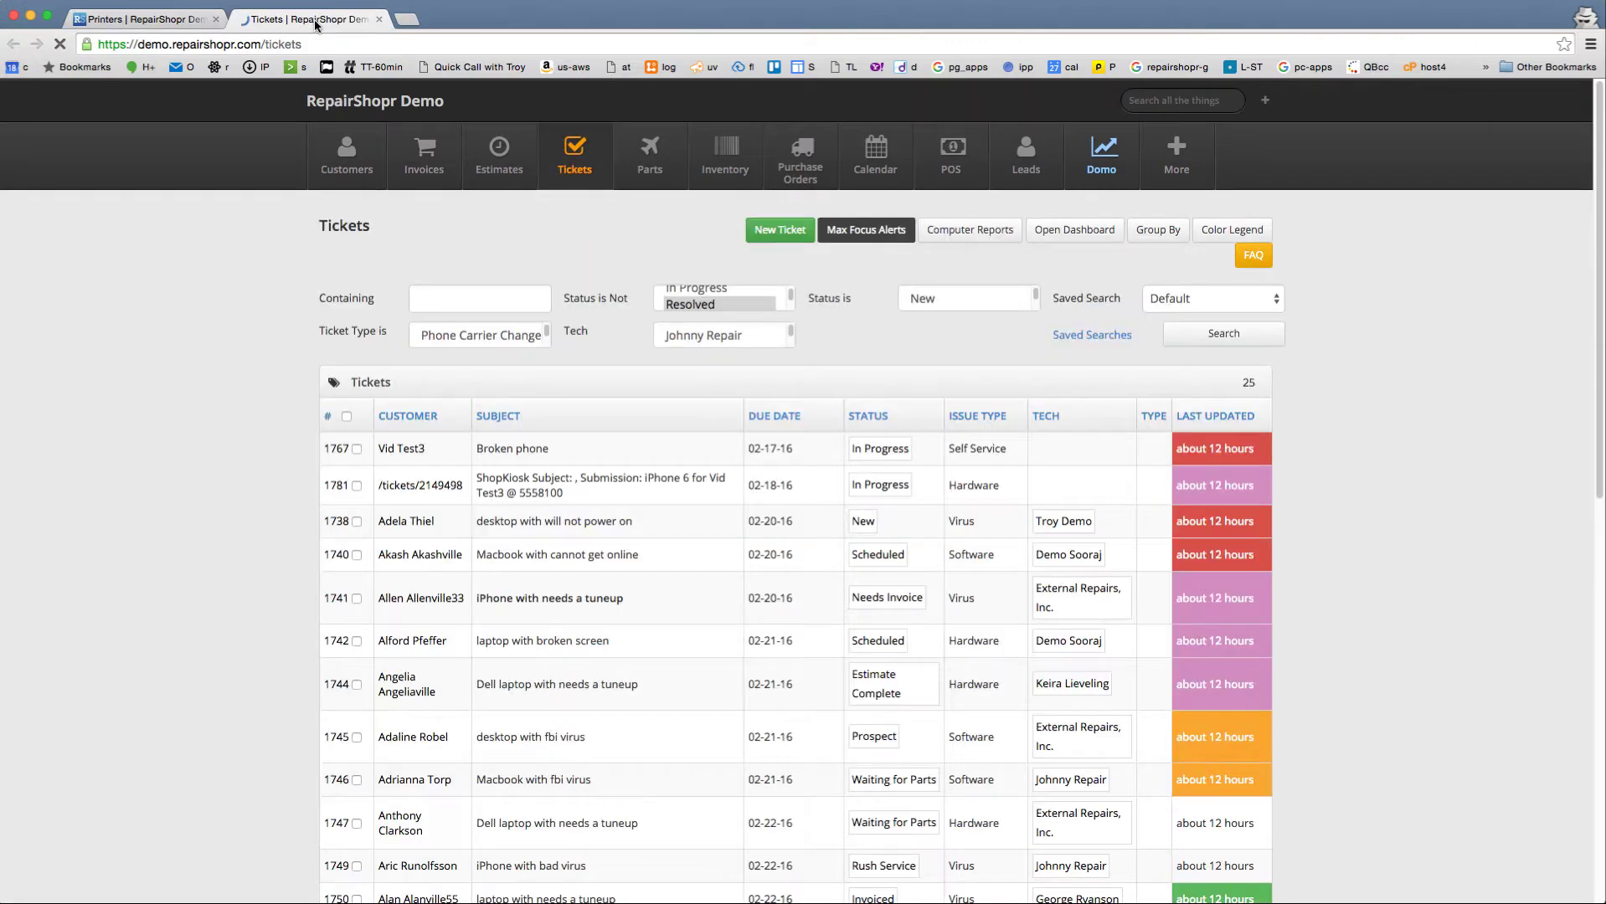
pyautogui.click(411, 524)
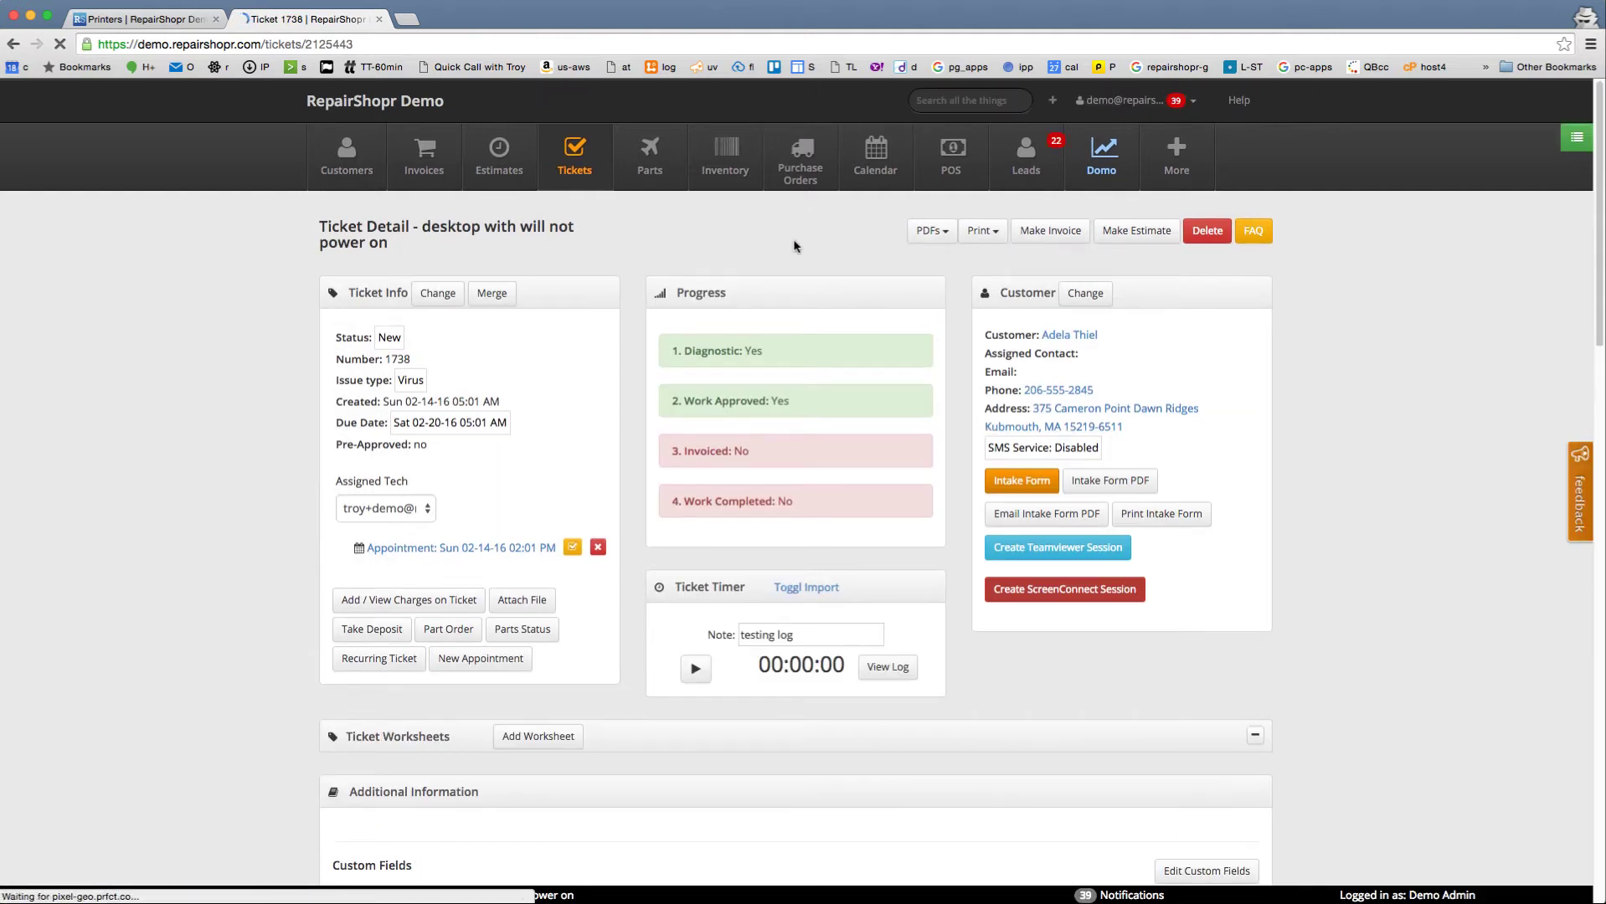
pyautogui.click(986, 239)
pyautogui.click(1000, 284)
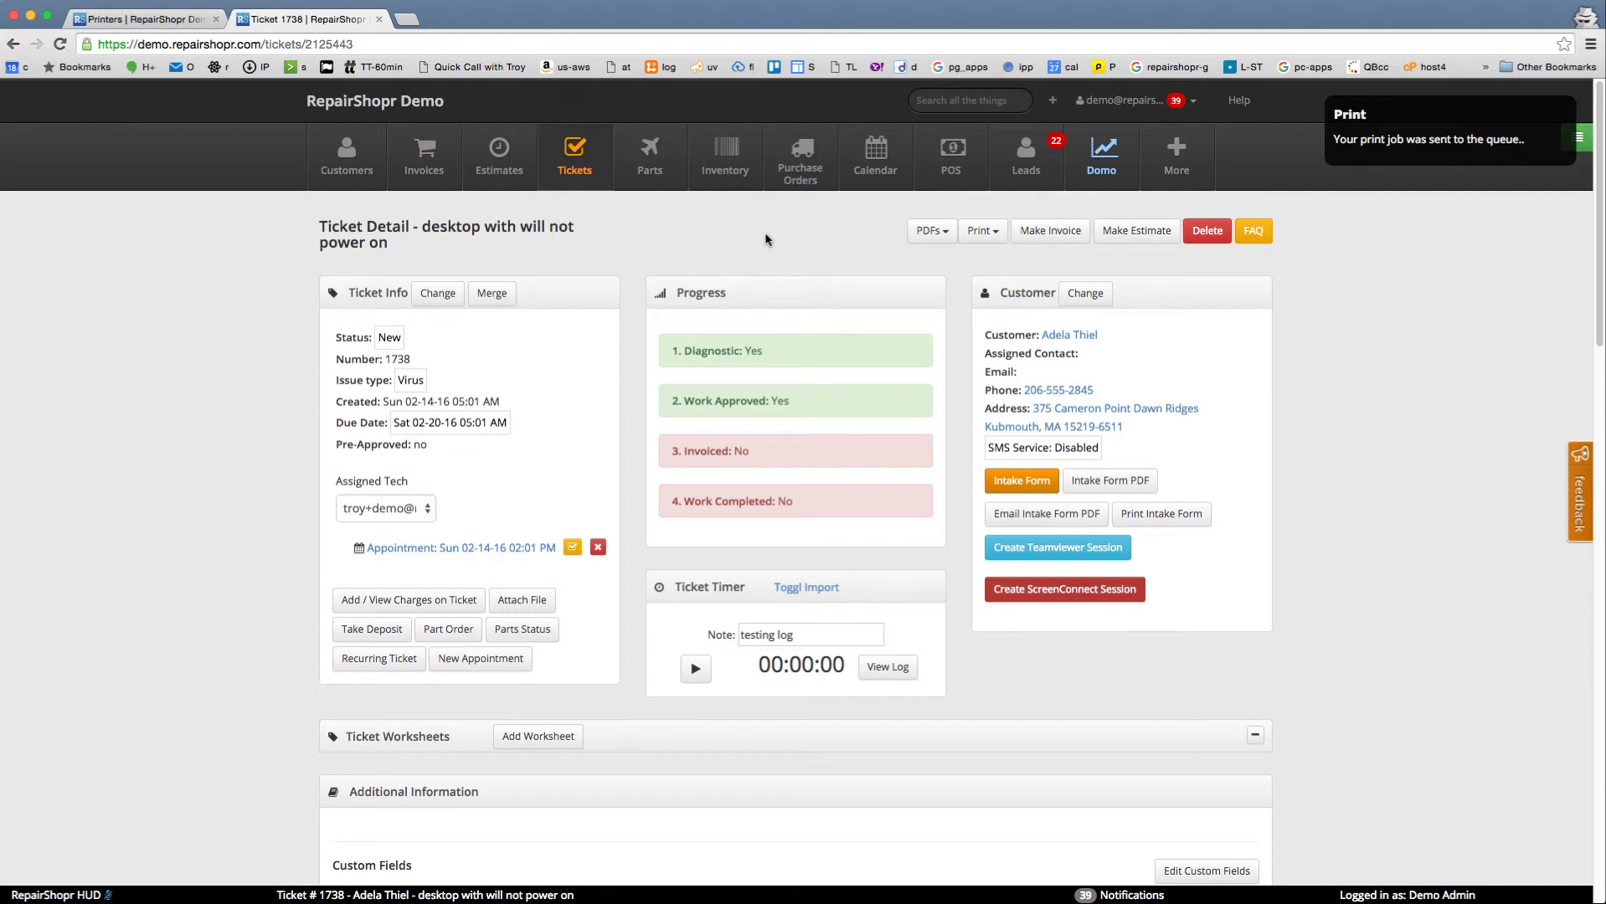
# Step: Preview ticket 1738 as a Large PDF, cancel the browser print, and close the preview
pyautogui.click(936, 238)
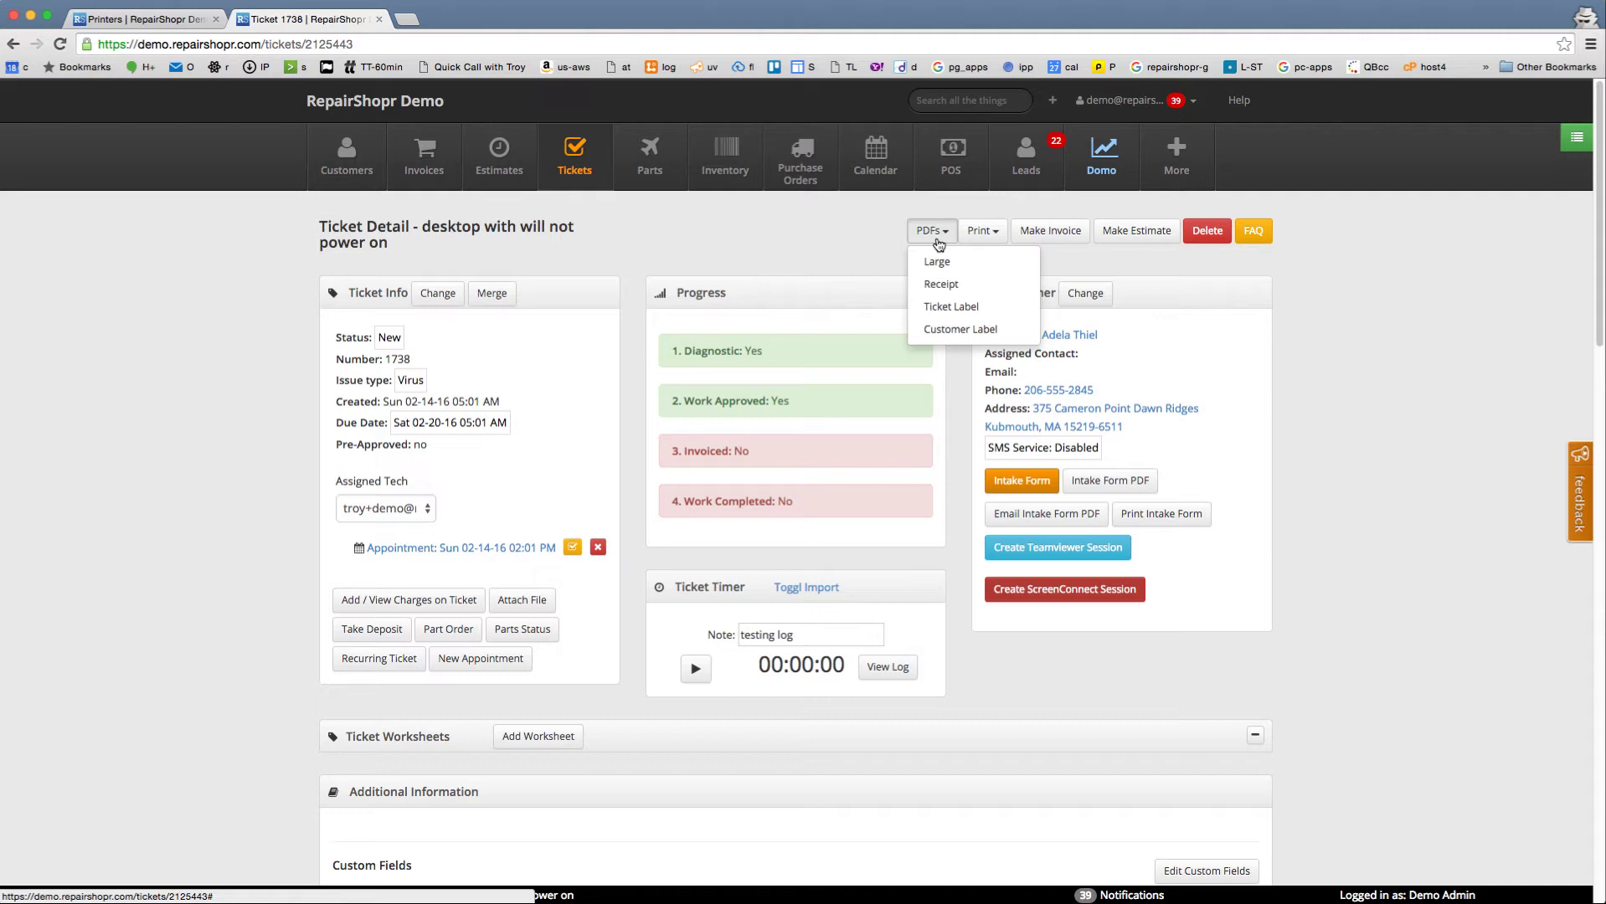
pyautogui.click(947, 262)
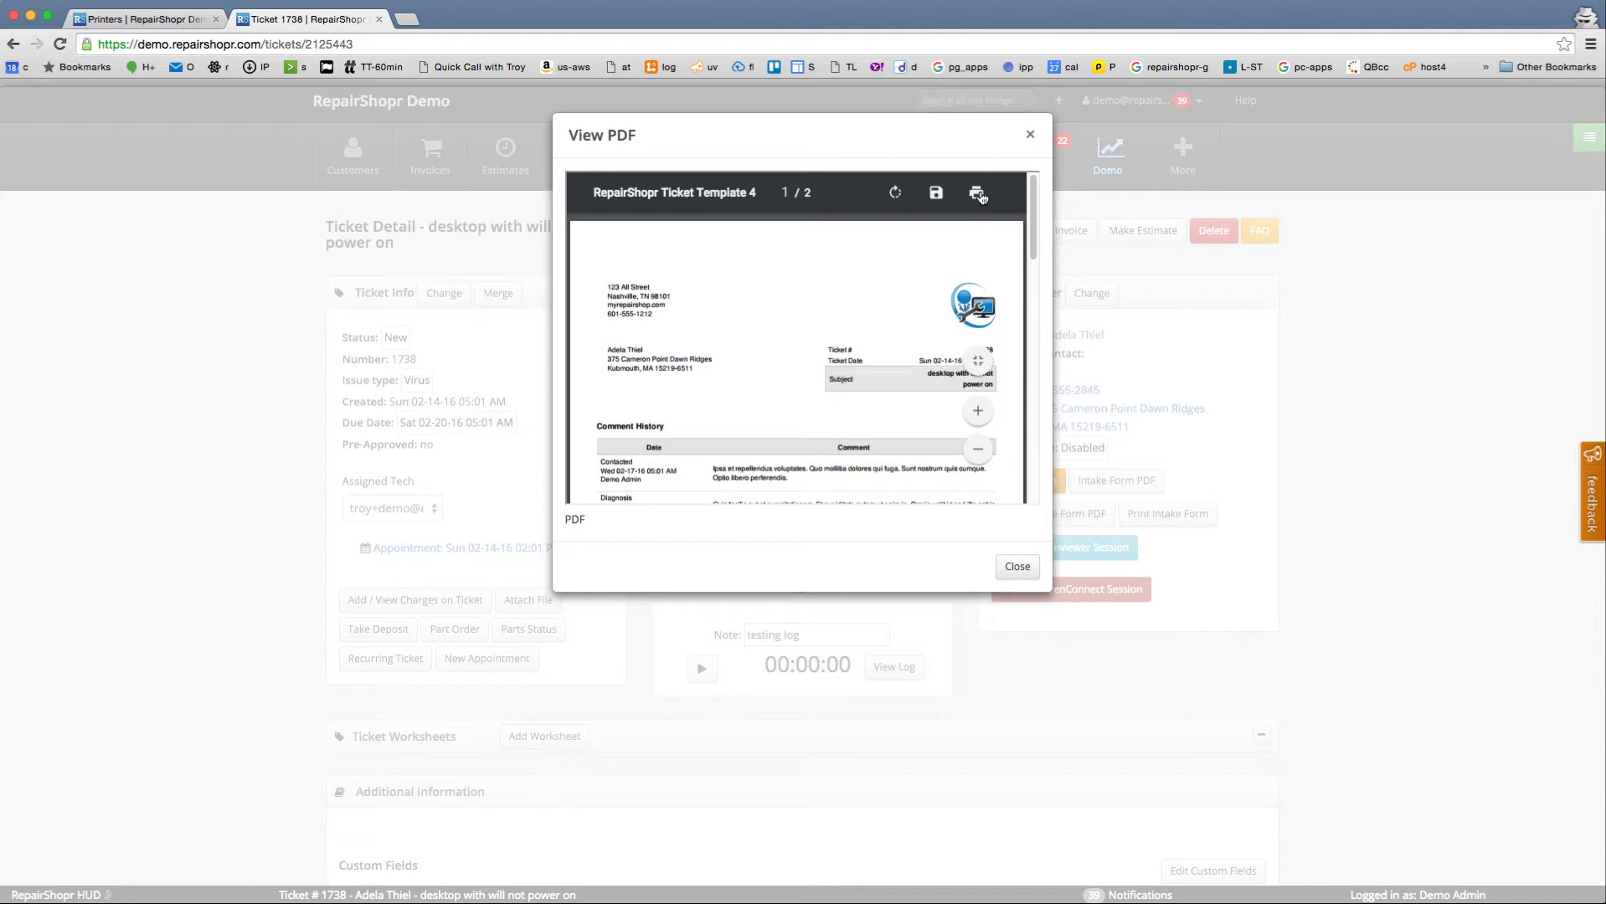
pyautogui.click(977, 193)
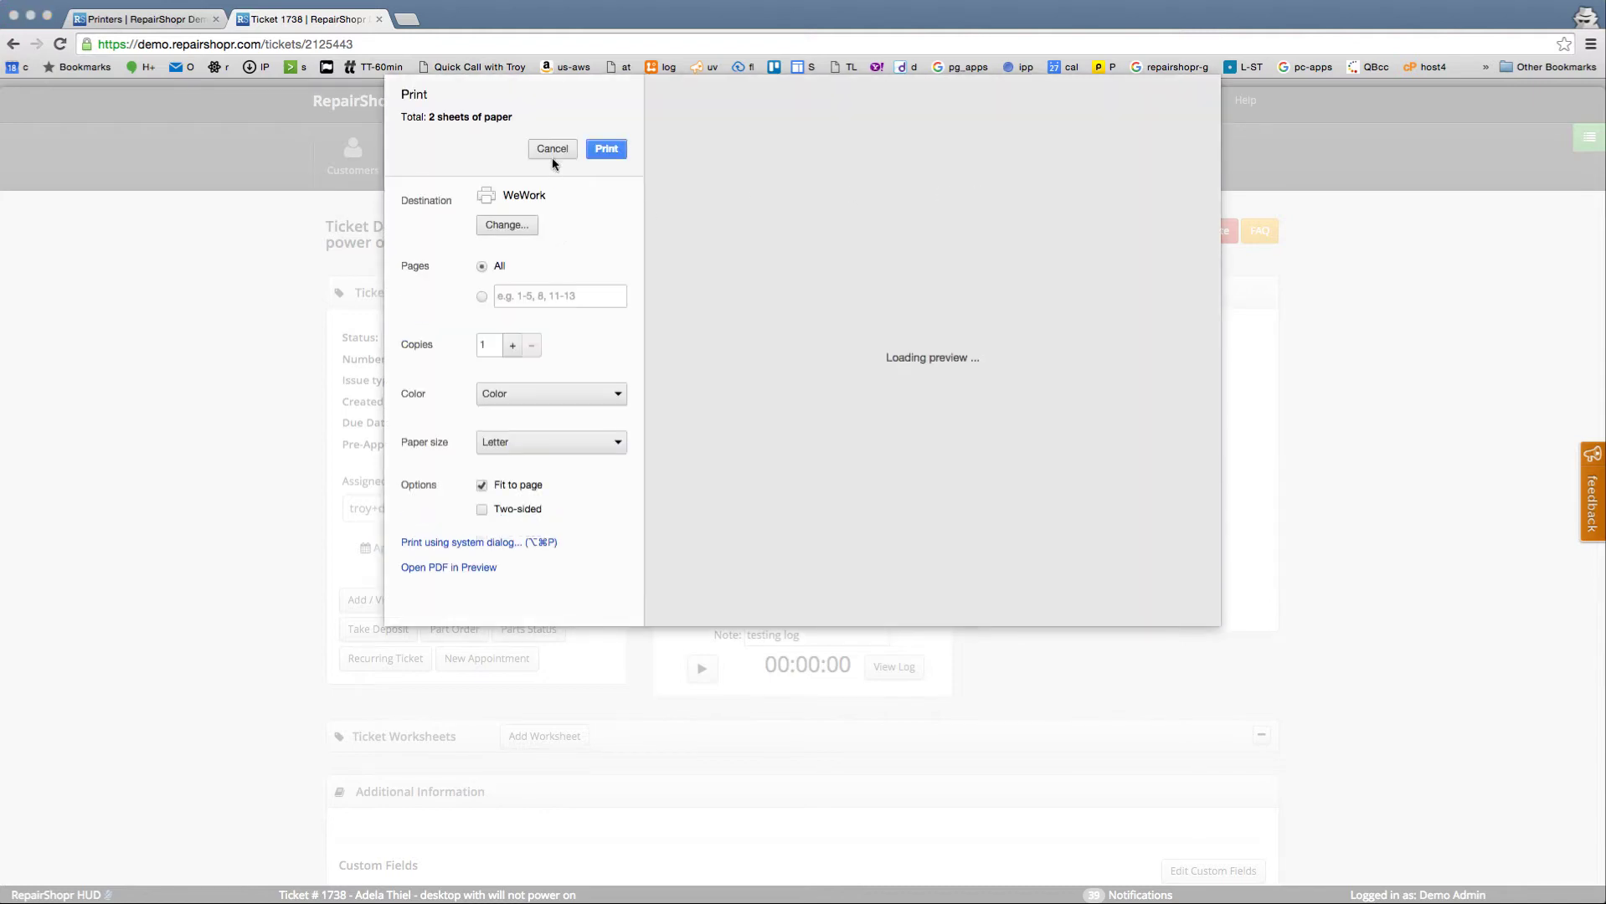
pyautogui.click(552, 151)
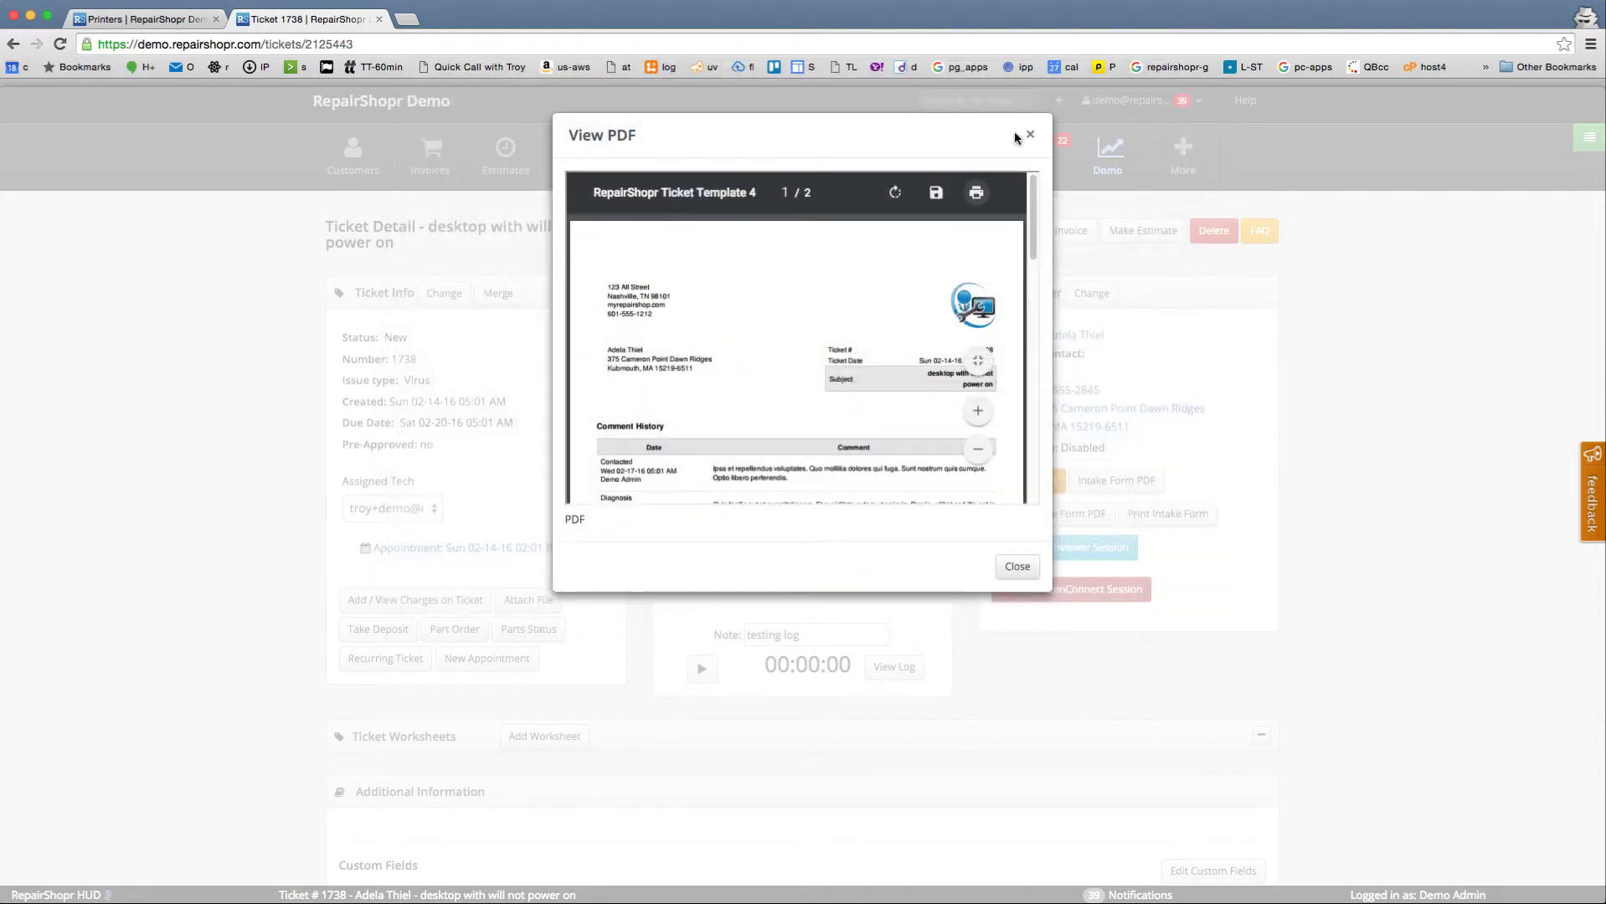
pyautogui.click(1029, 135)
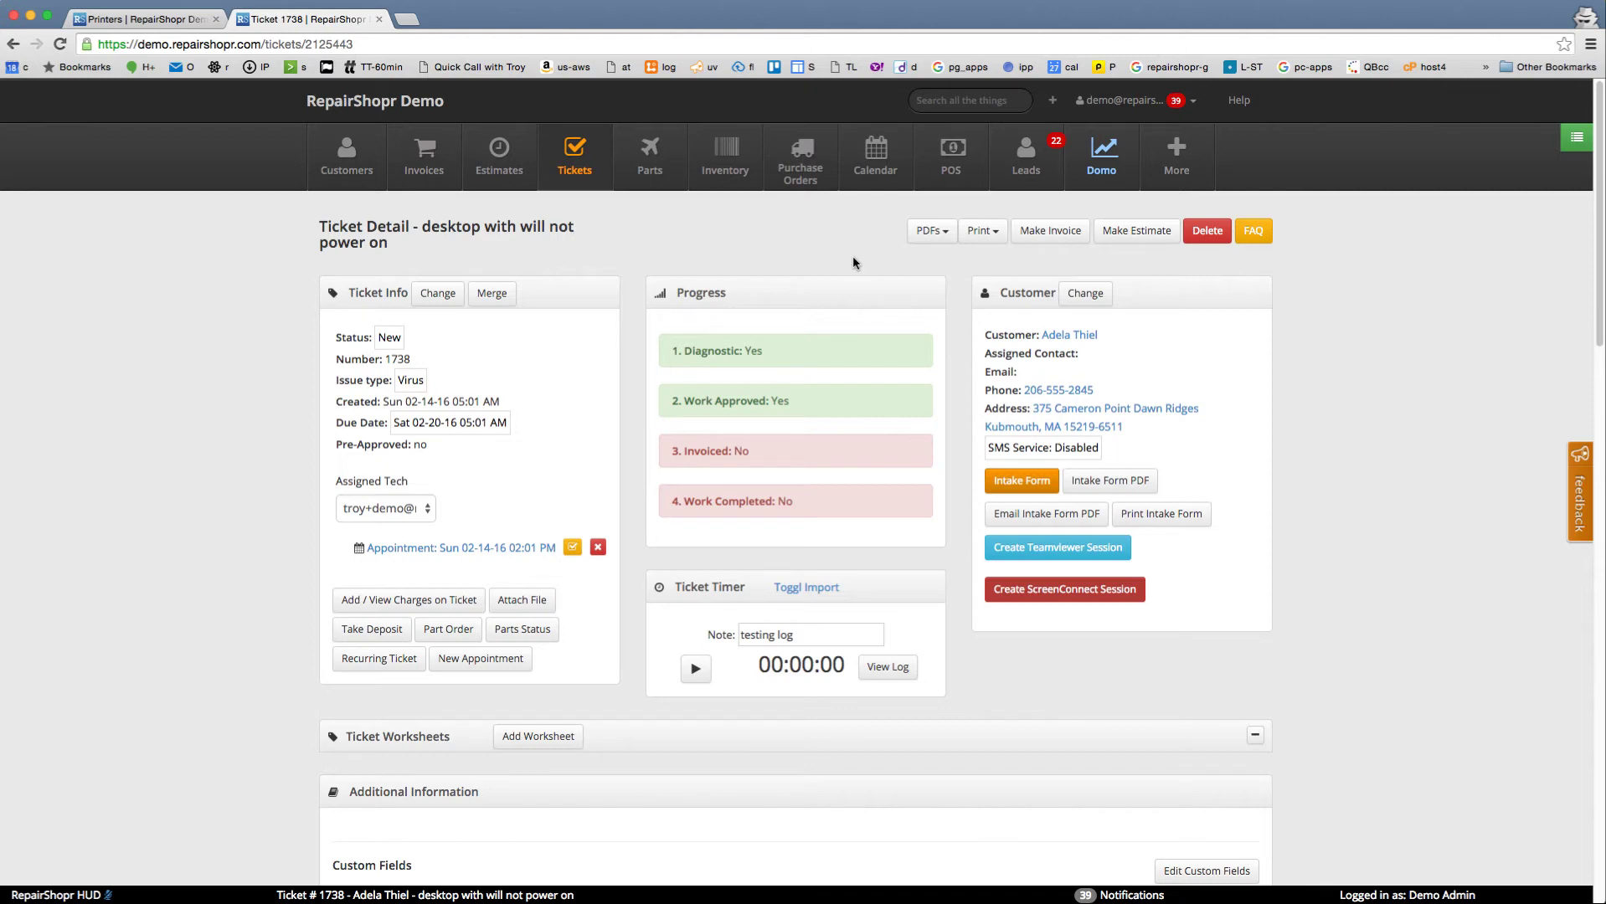
# Step: Load the /registers page from the Star printer's settings tab
pyautogui.click(191, 23)
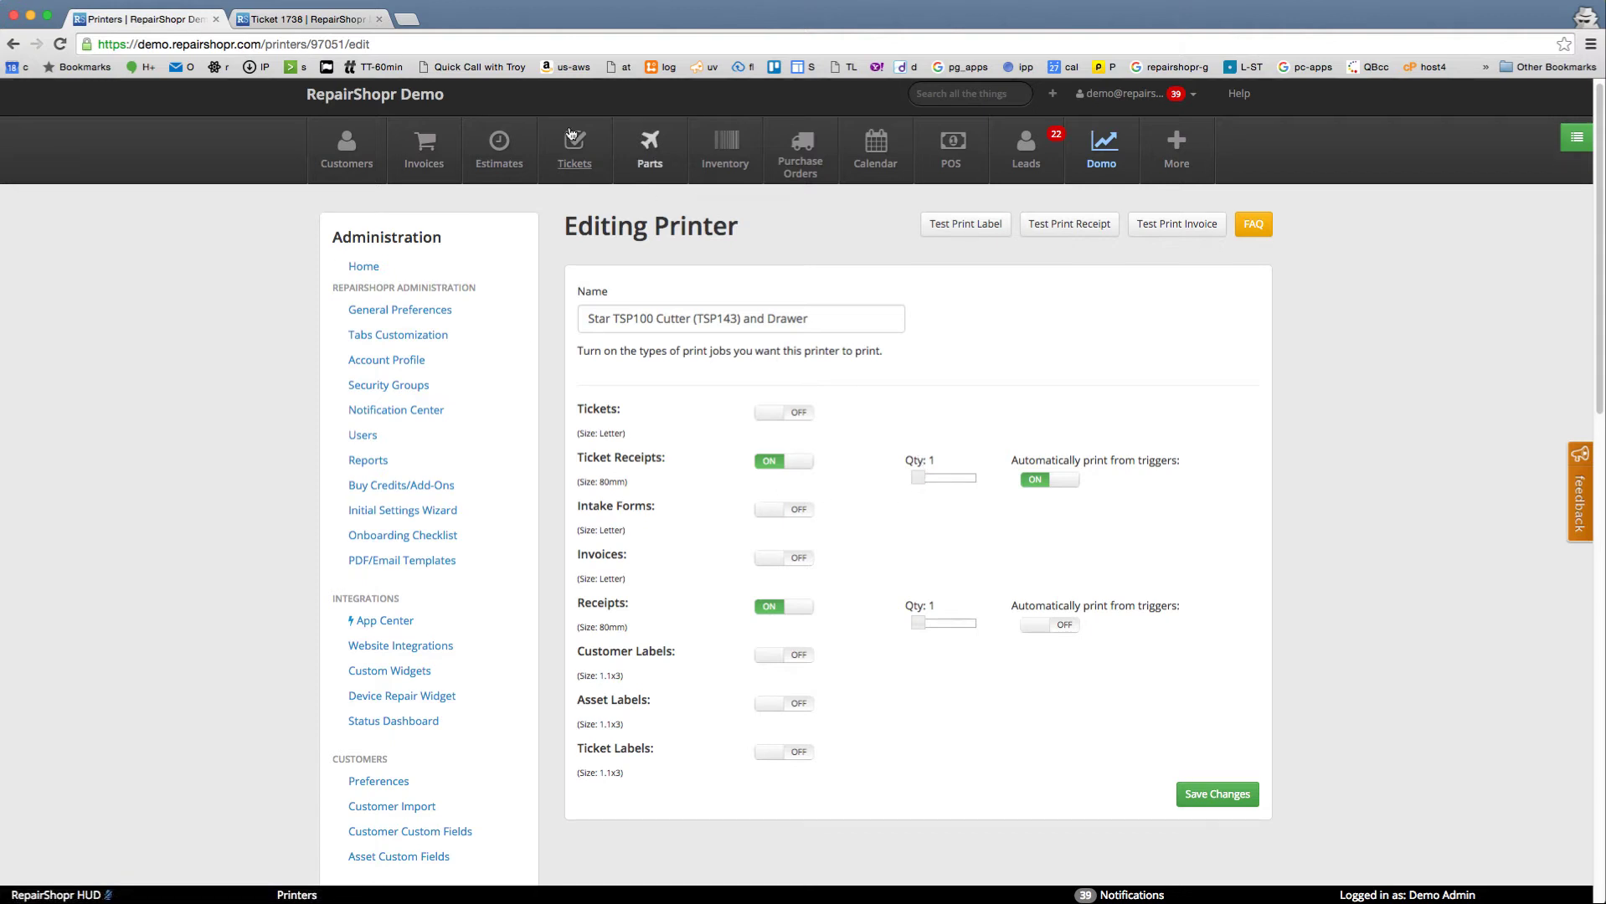
pyautogui.moveTo(266, 45); pyautogui.dragTo(369, 45)
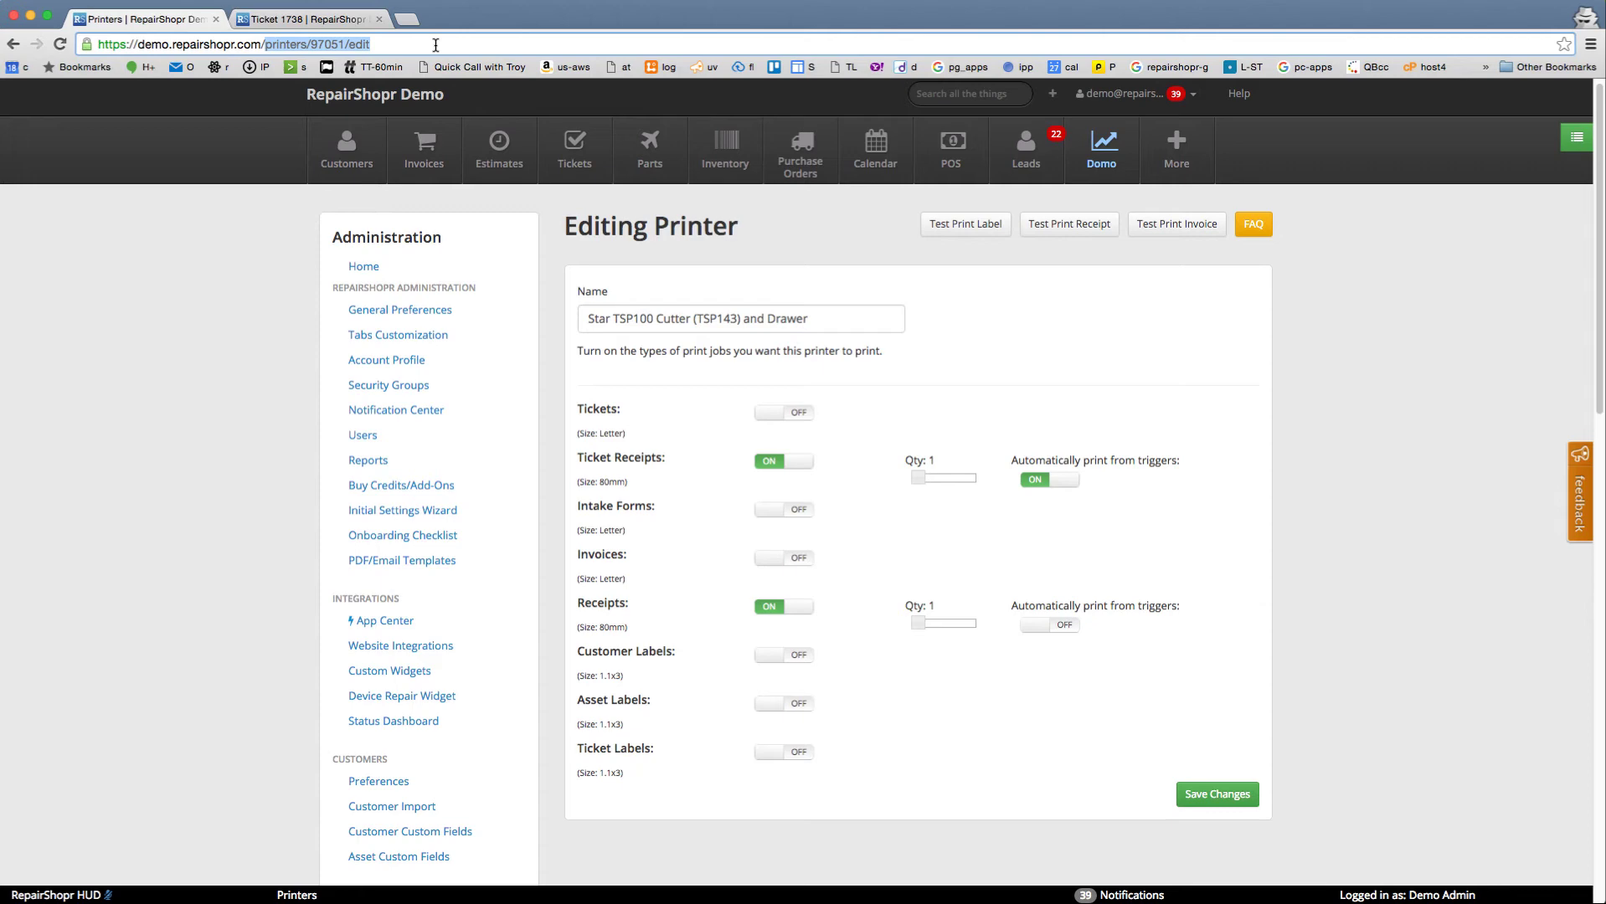
pyautogui.write('registers')
pyautogui.press('Return')
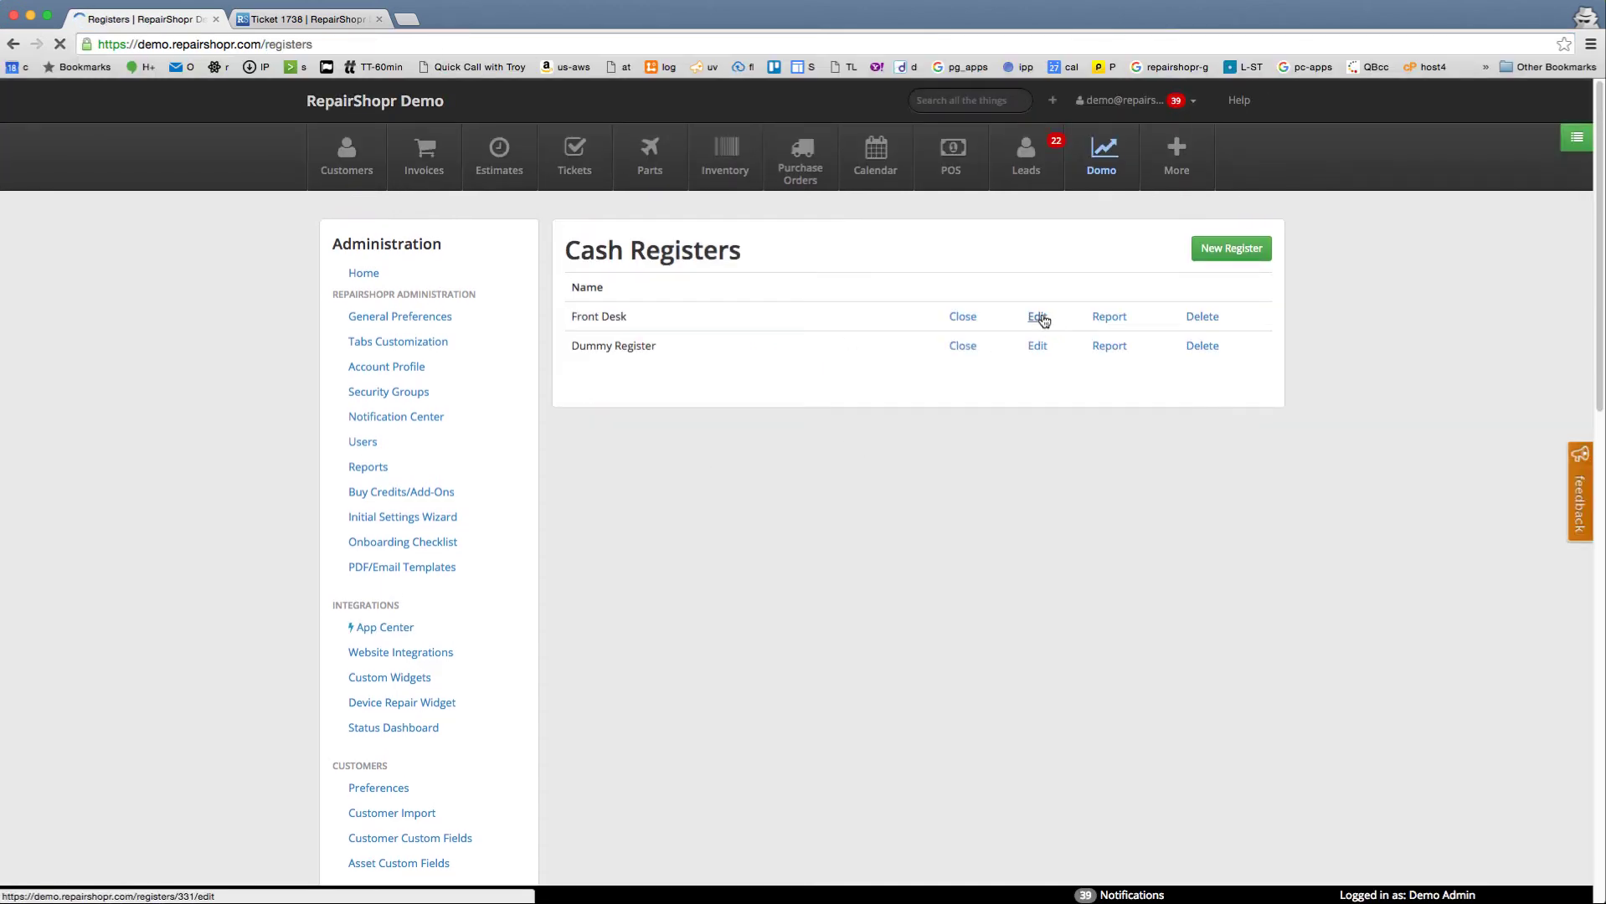
# Step: Assign the Star TSP100 Cutter (TSP143) and Drawer printer to Front Desk, then go back
pyautogui.click(1038, 316)
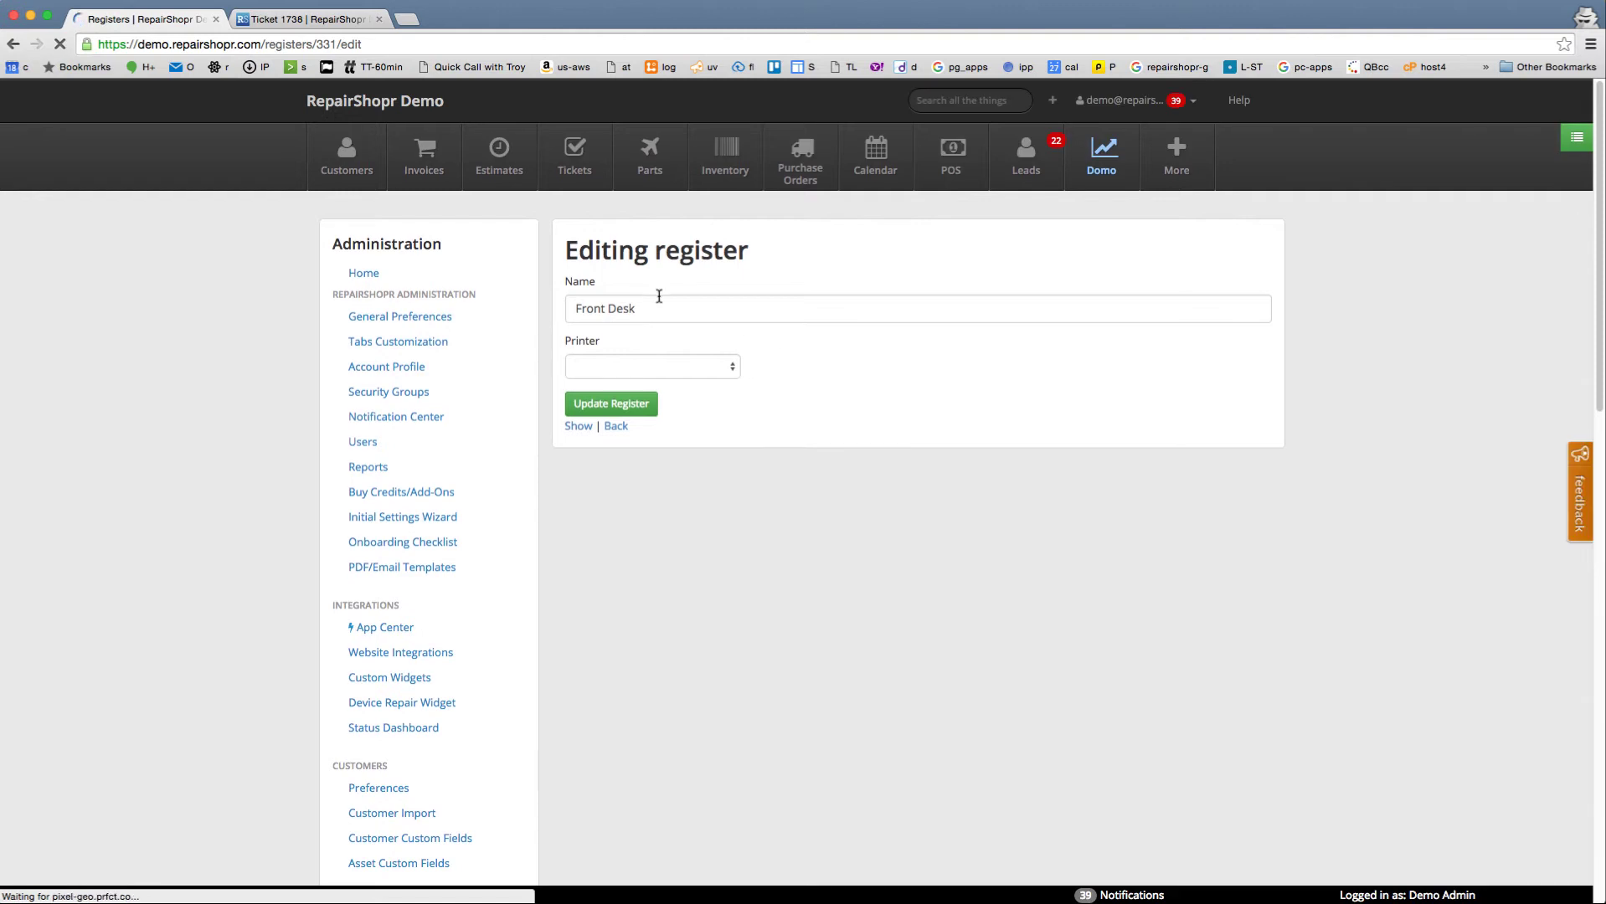
pyautogui.click(718, 365)
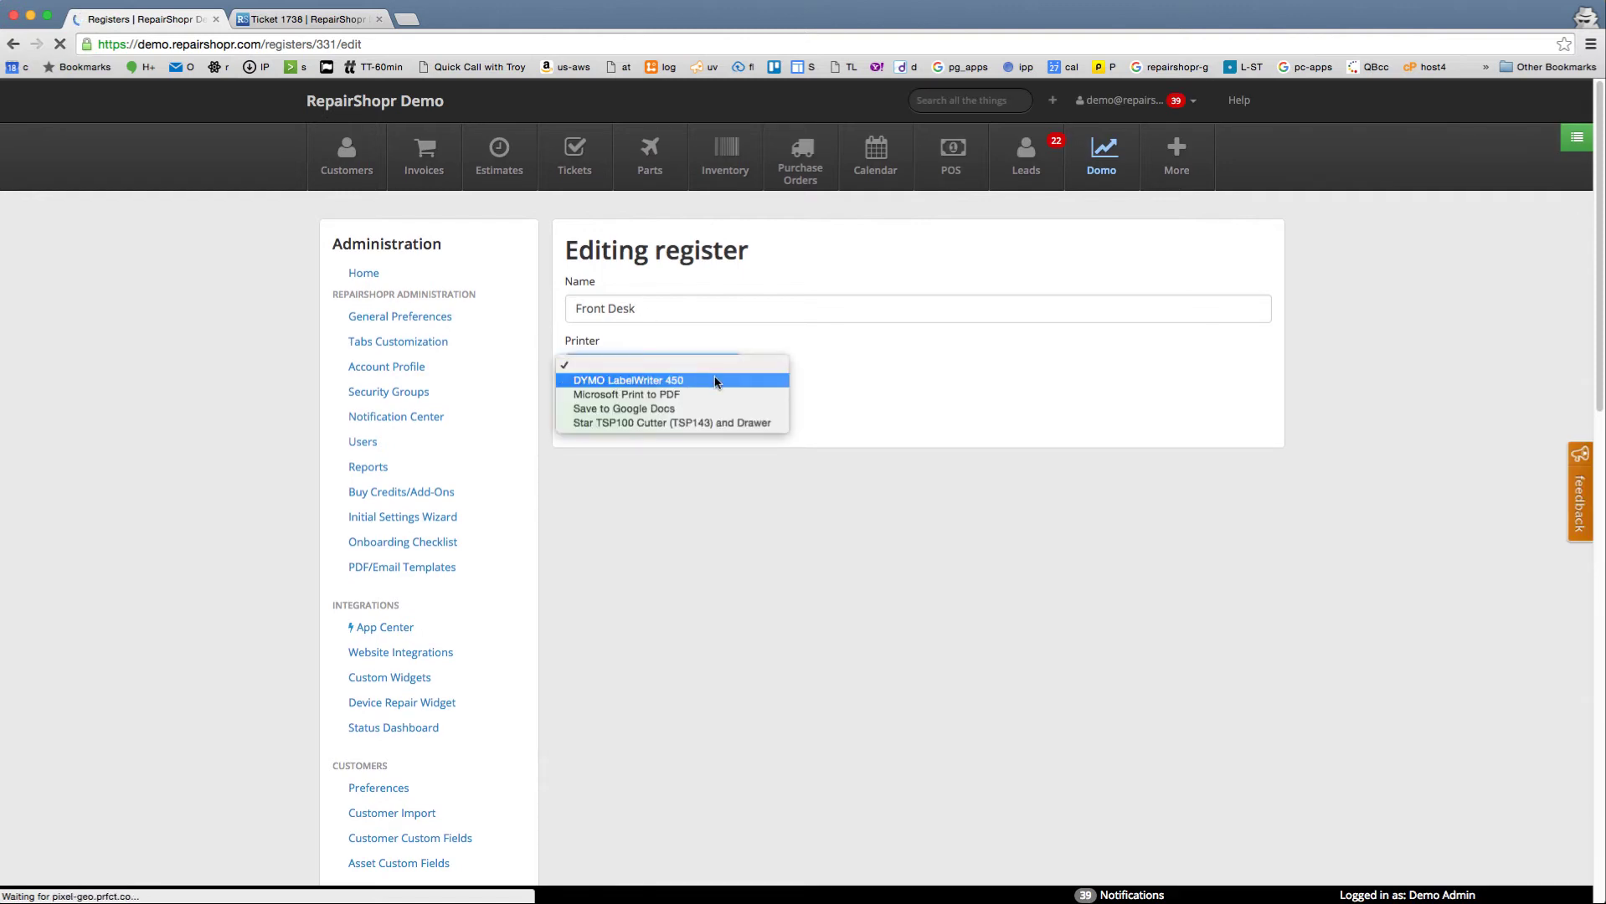
pyautogui.click(662, 424)
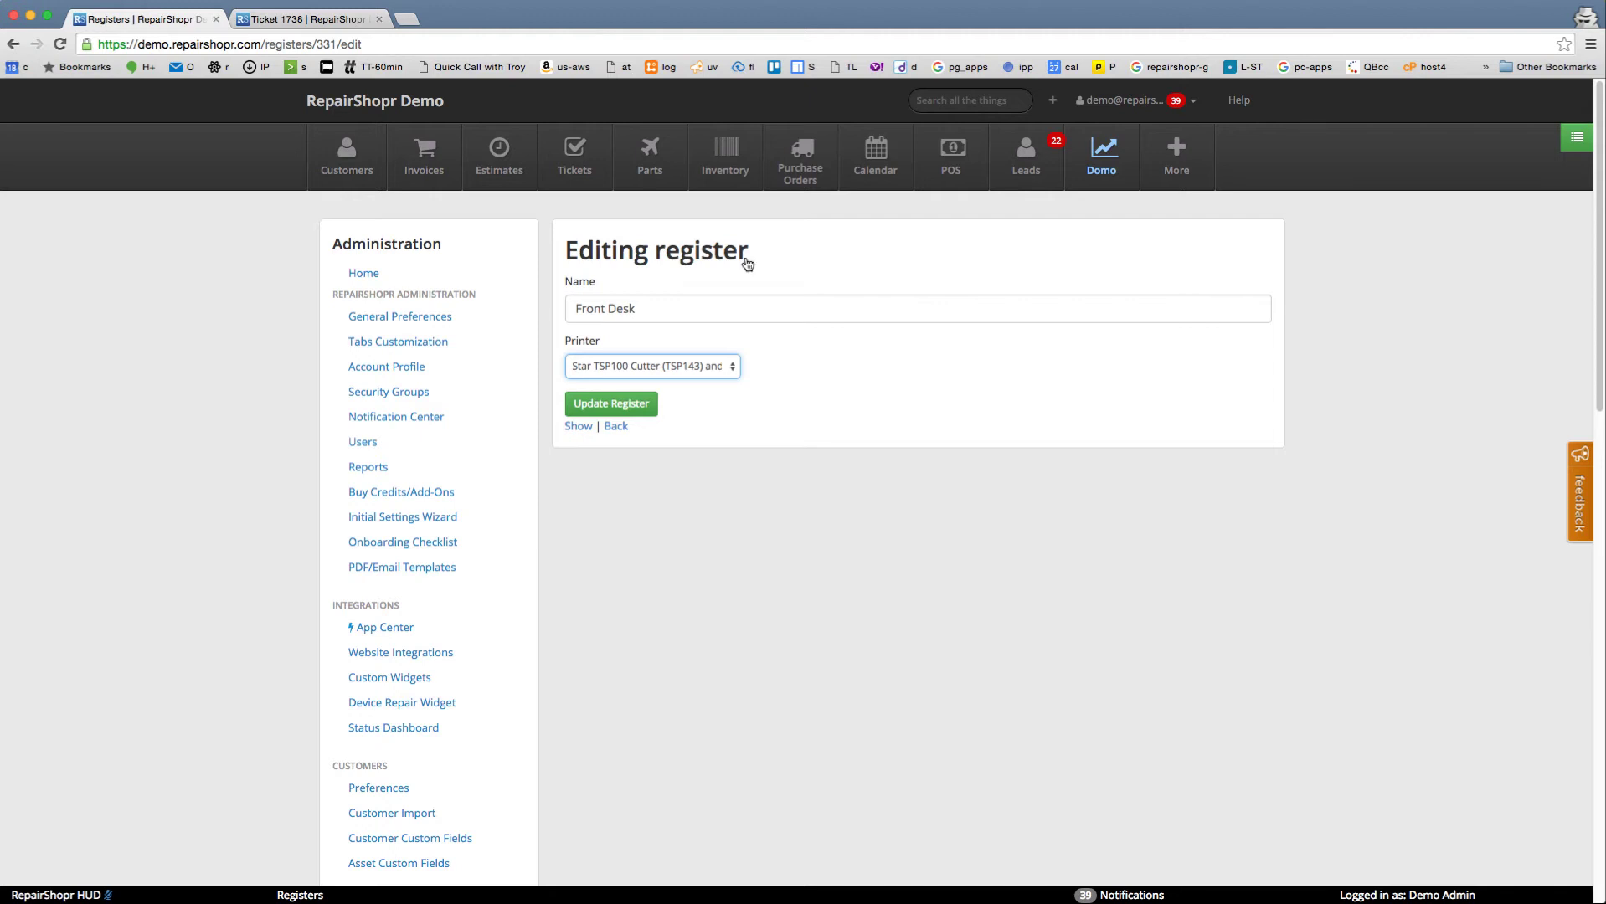
pyautogui.click(369, 232)
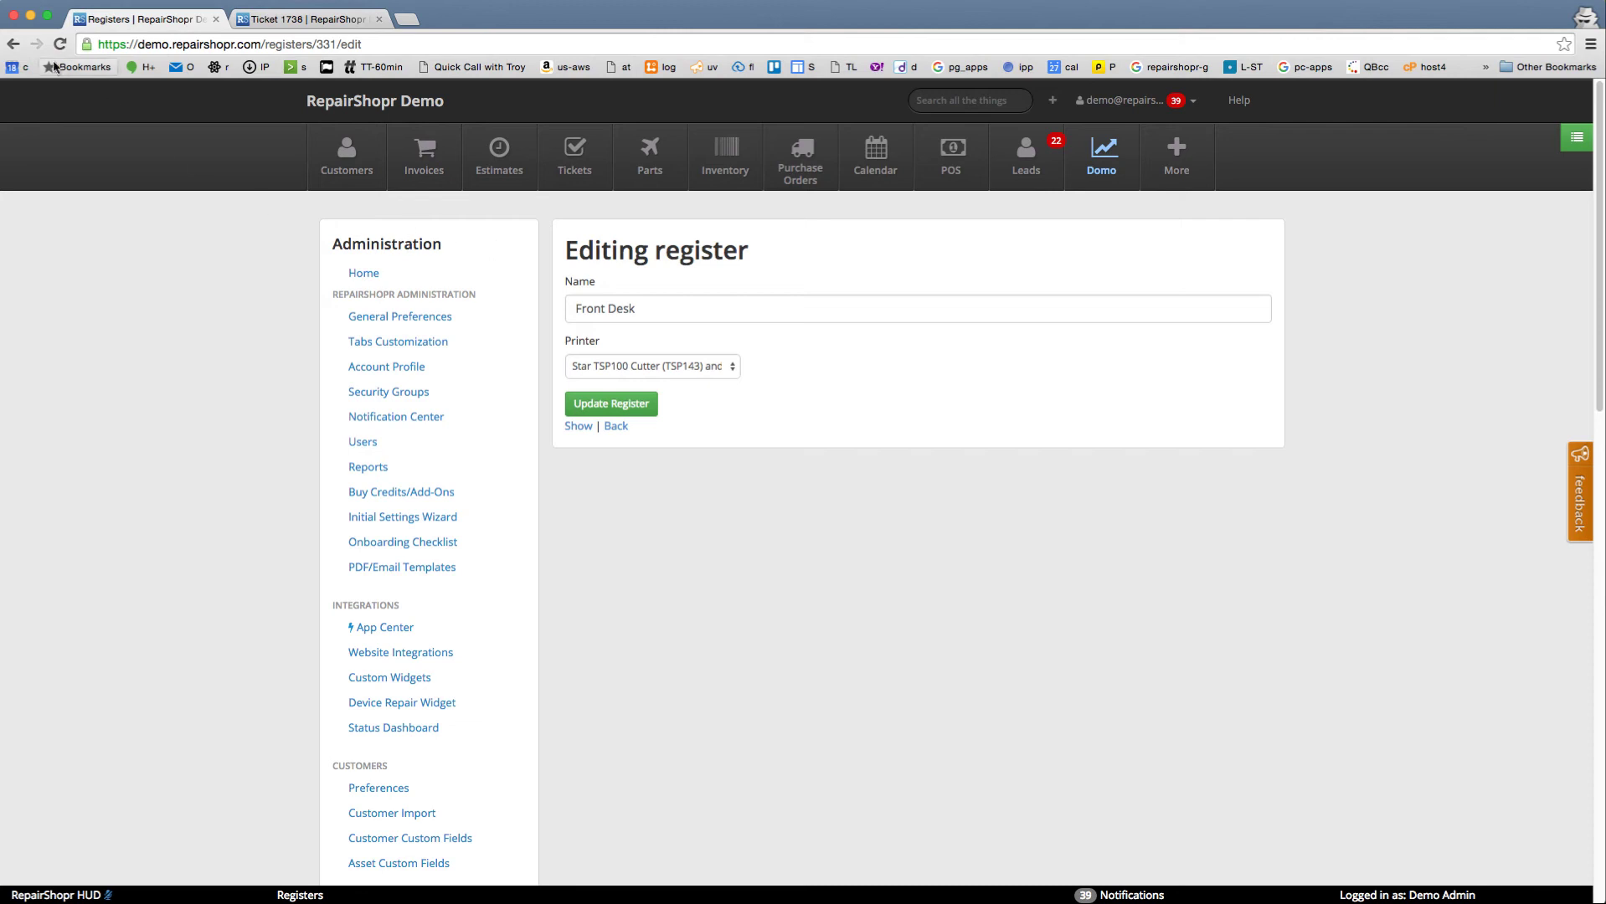
pyautogui.click(16, 47)
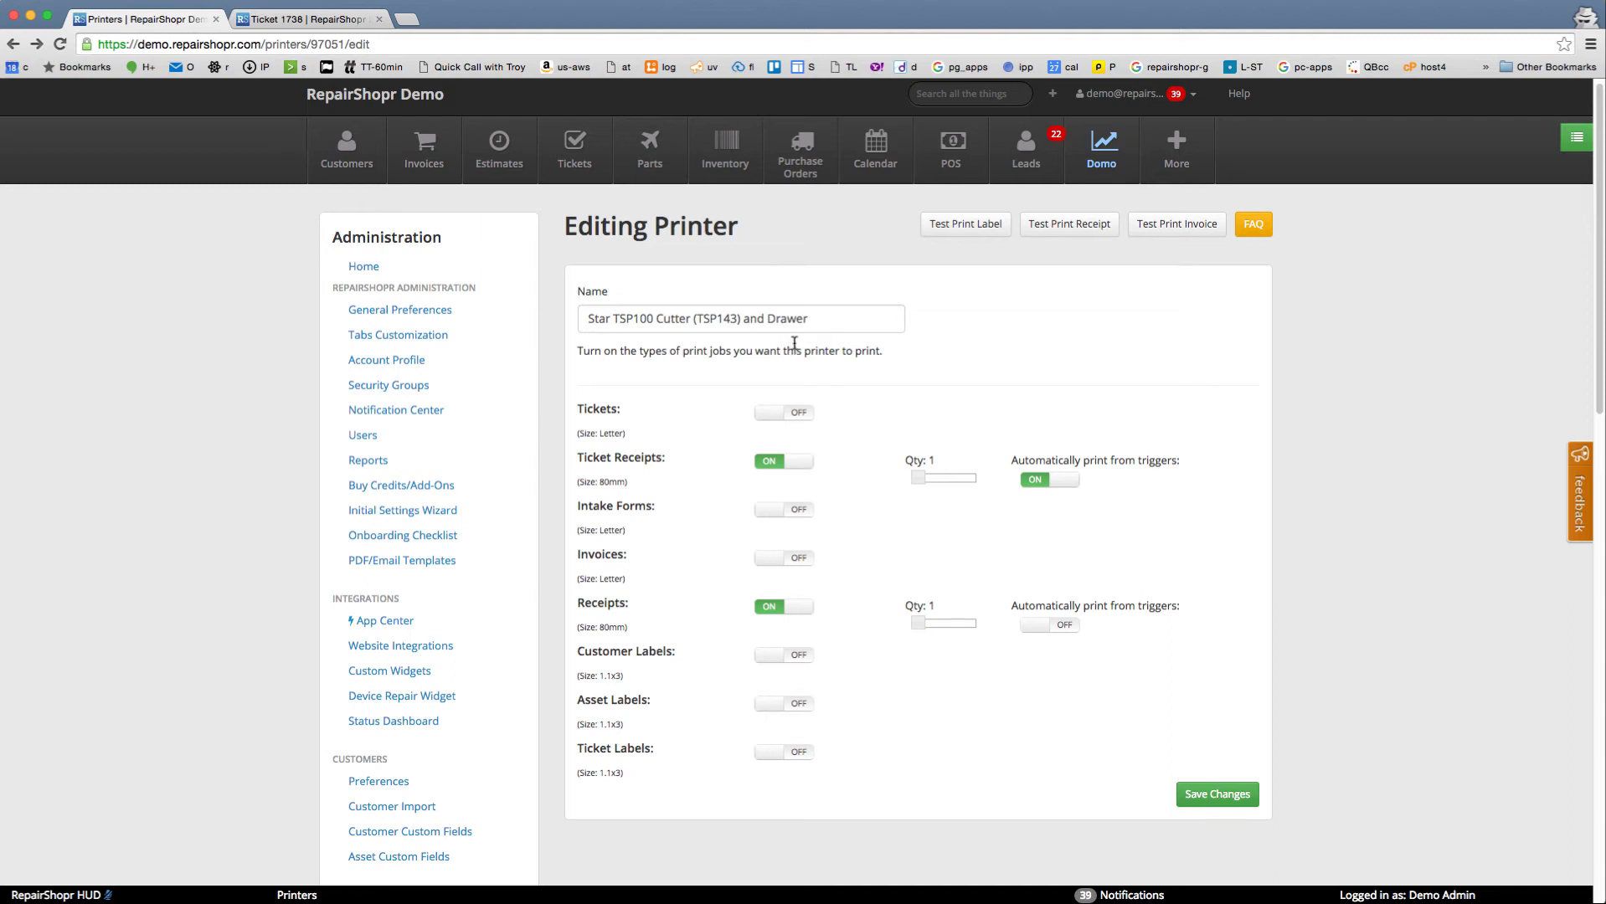
# Step: Strip the printer id from the URL to reach the Printers list, then edit the DYMO LabelWriter 450
pyautogui.moveTo(587, 318); pyautogui.dragTo(779, 318)
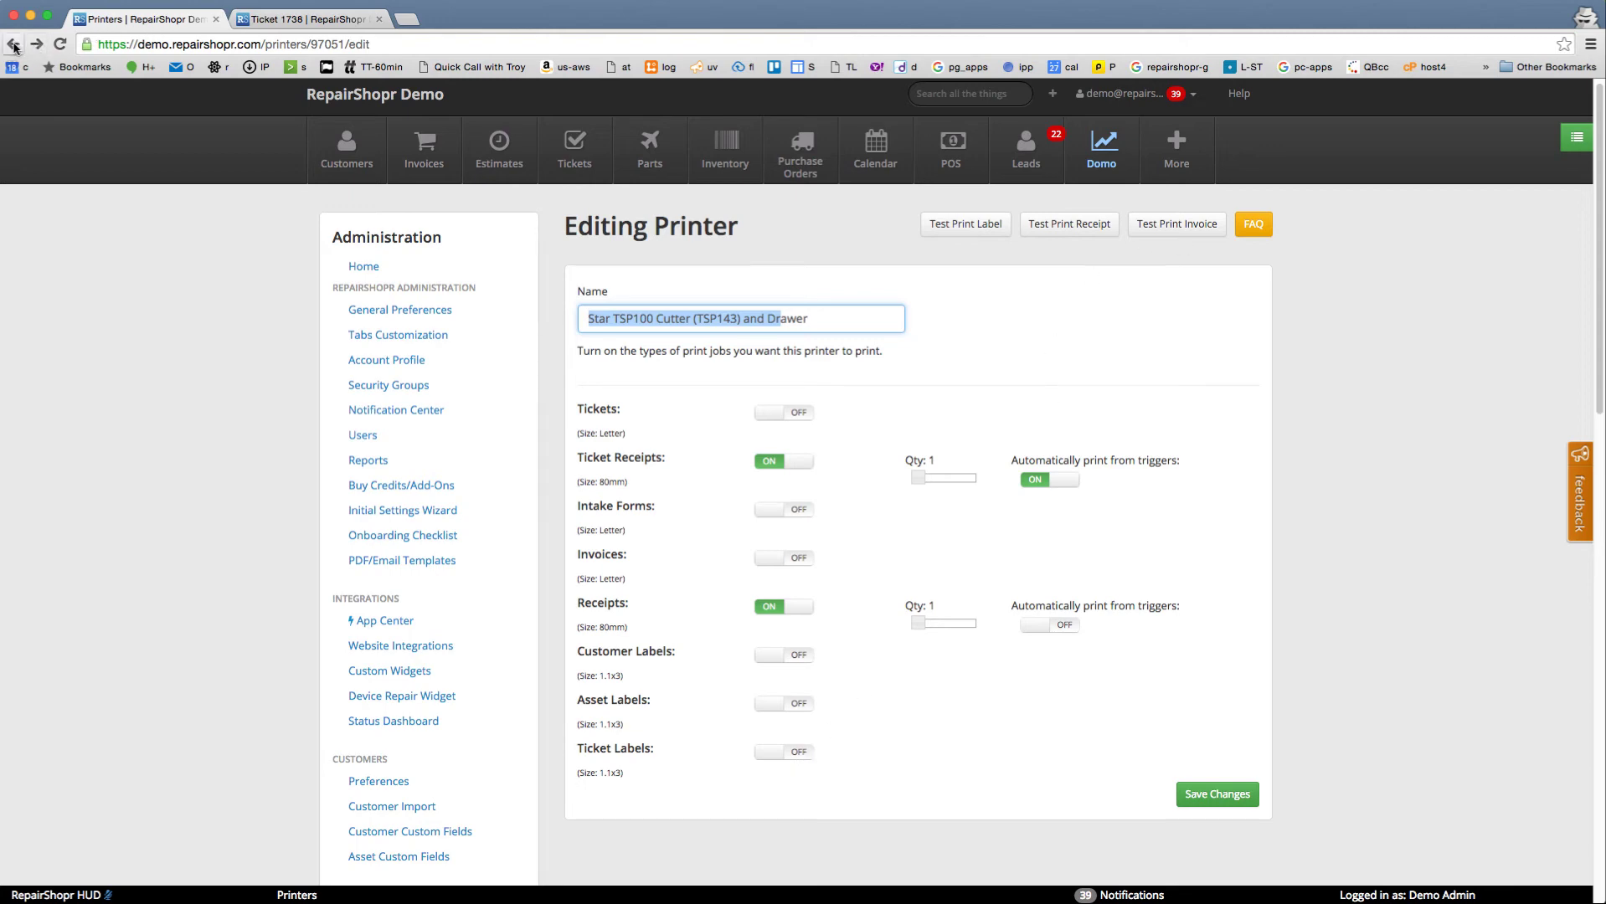
pyautogui.moveTo(310, 44); pyautogui.dragTo(515, 44)
pyautogui.press('BackSpace')
pyautogui.press('Return')
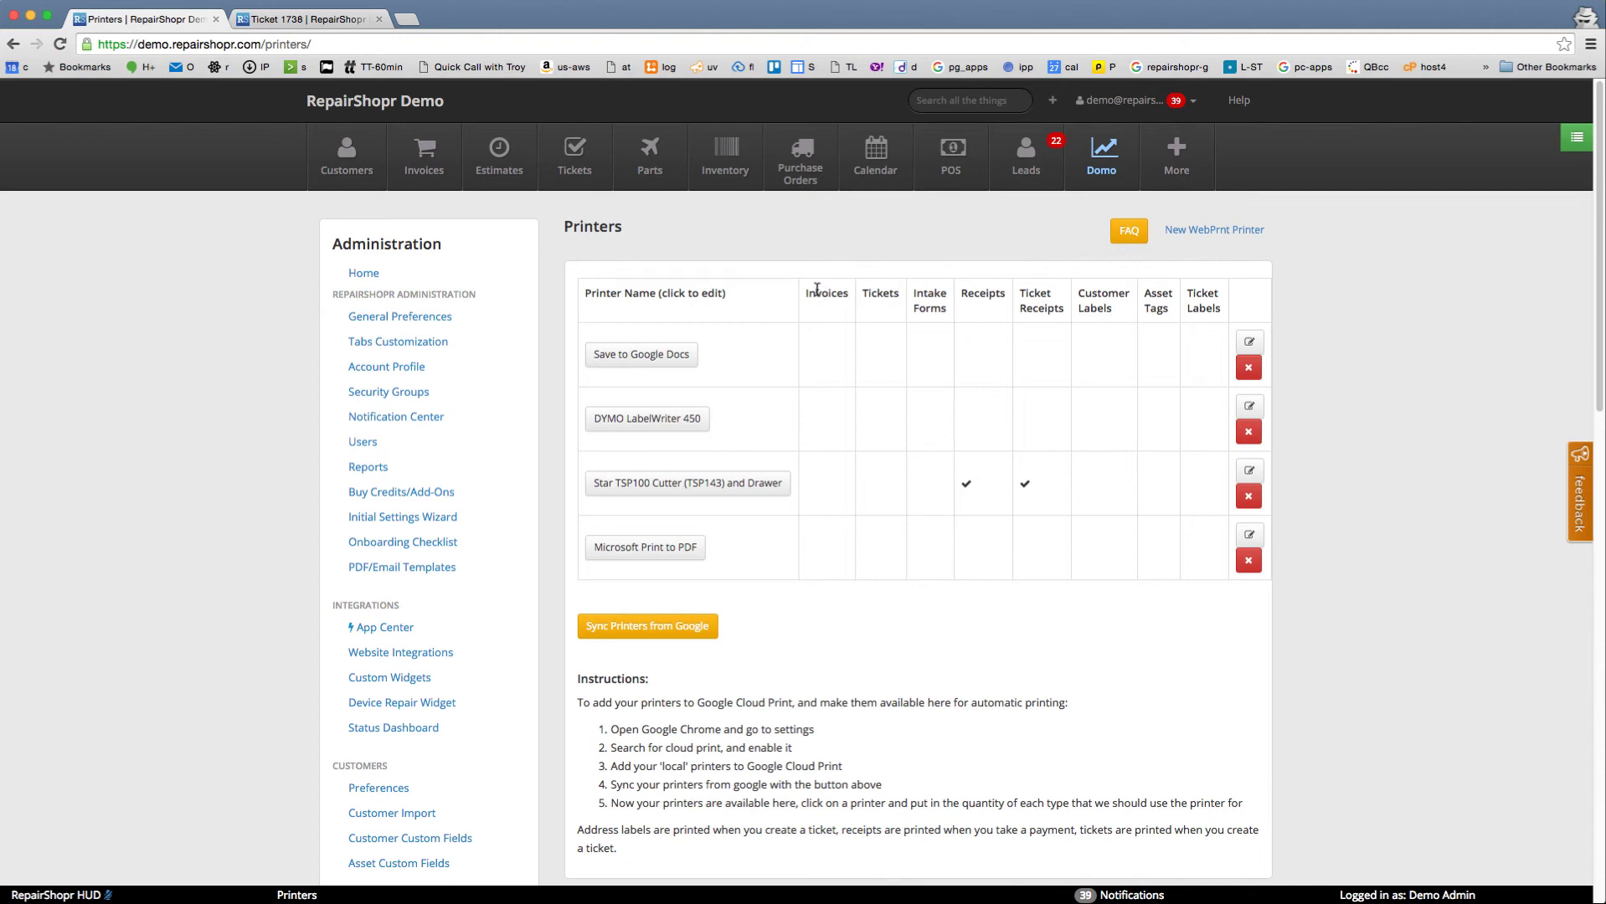
pyautogui.moveTo(816, 289); pyautogui.dragTo(940, 310)
pyautogui.click(663, 420)
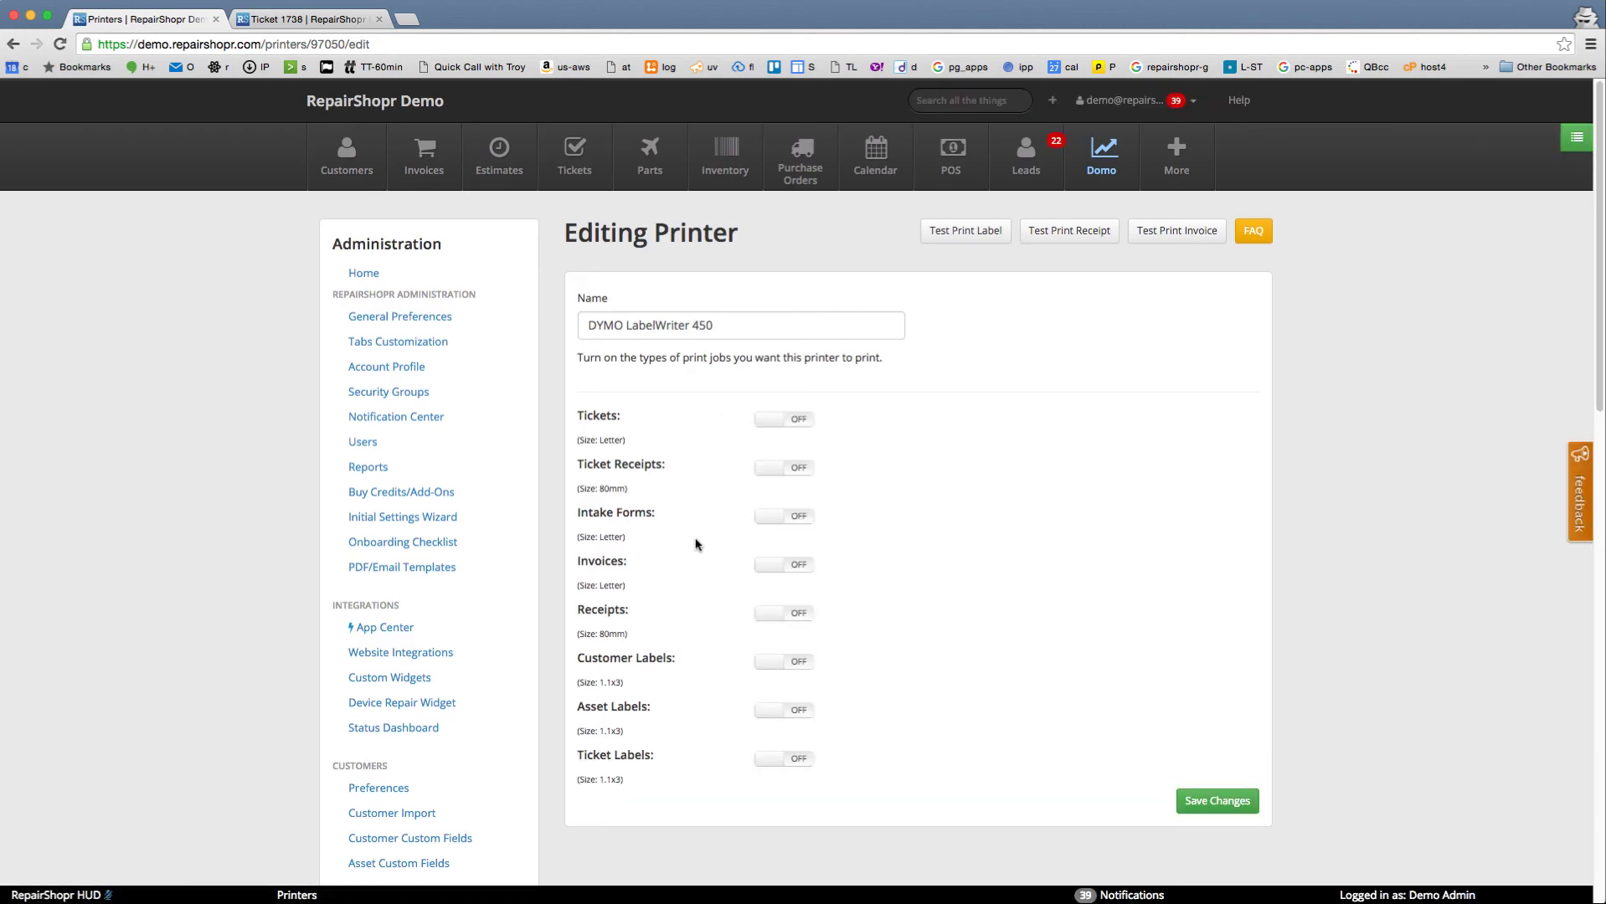
# Step: Turn on Customer, Asset and Ticket Labels, keeping trigger auto-printing only for Ticket Labels
pyautogui.scroll(-1, 700, 545)
pyautogui.click(777, 650)
pyautogui.click(797, 697)
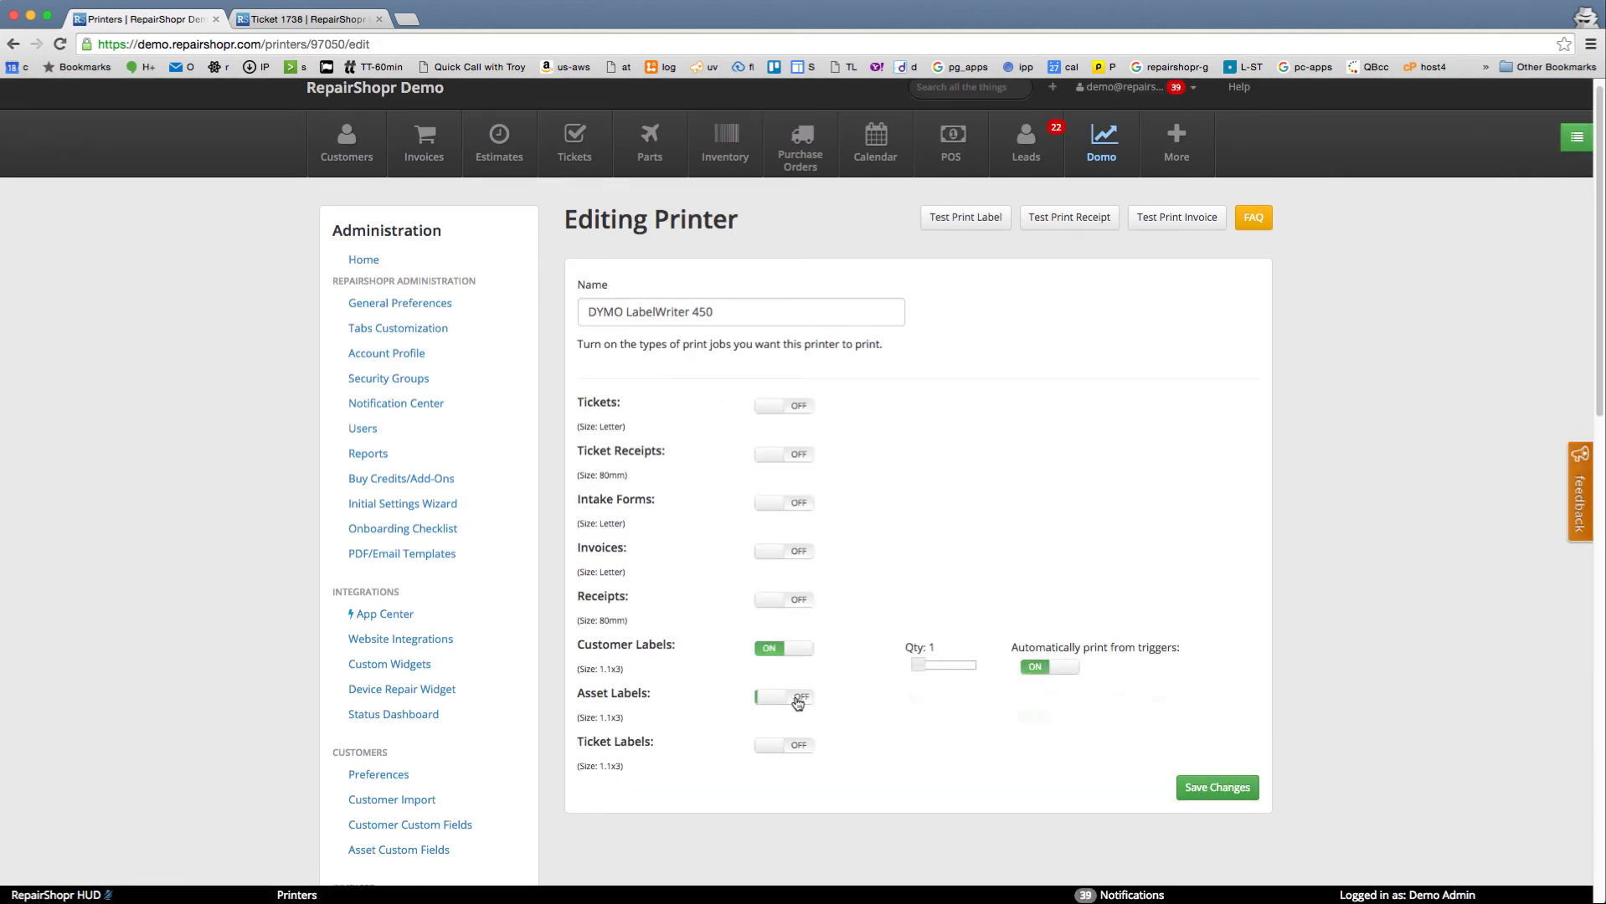
pyautogui.click(795, 745)
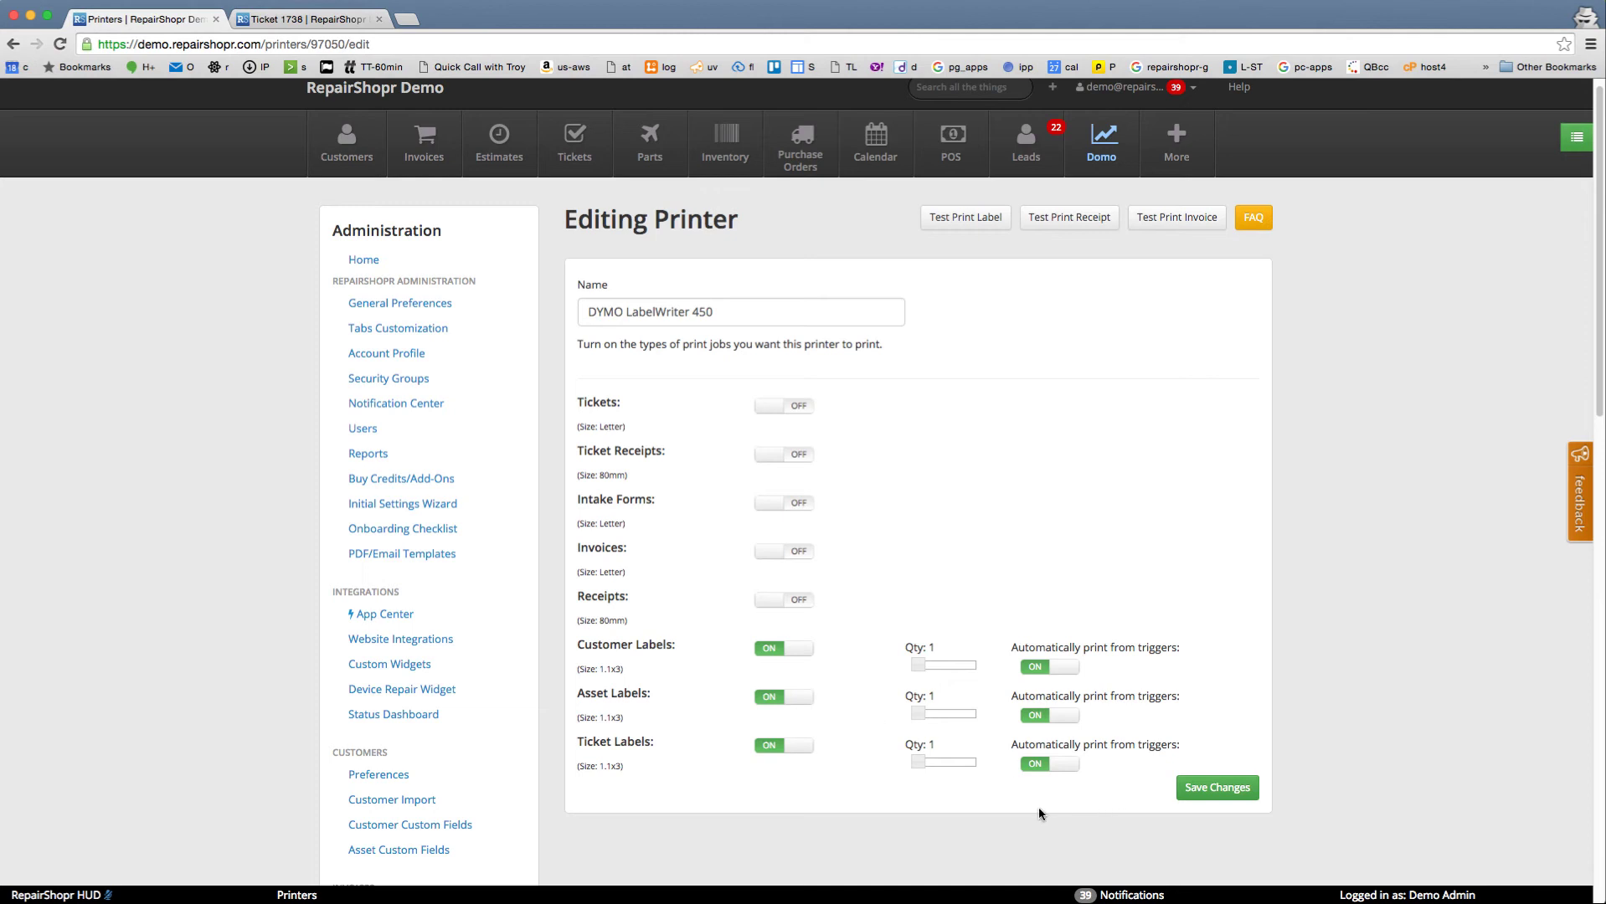
pyautogui.click(1035, 717)
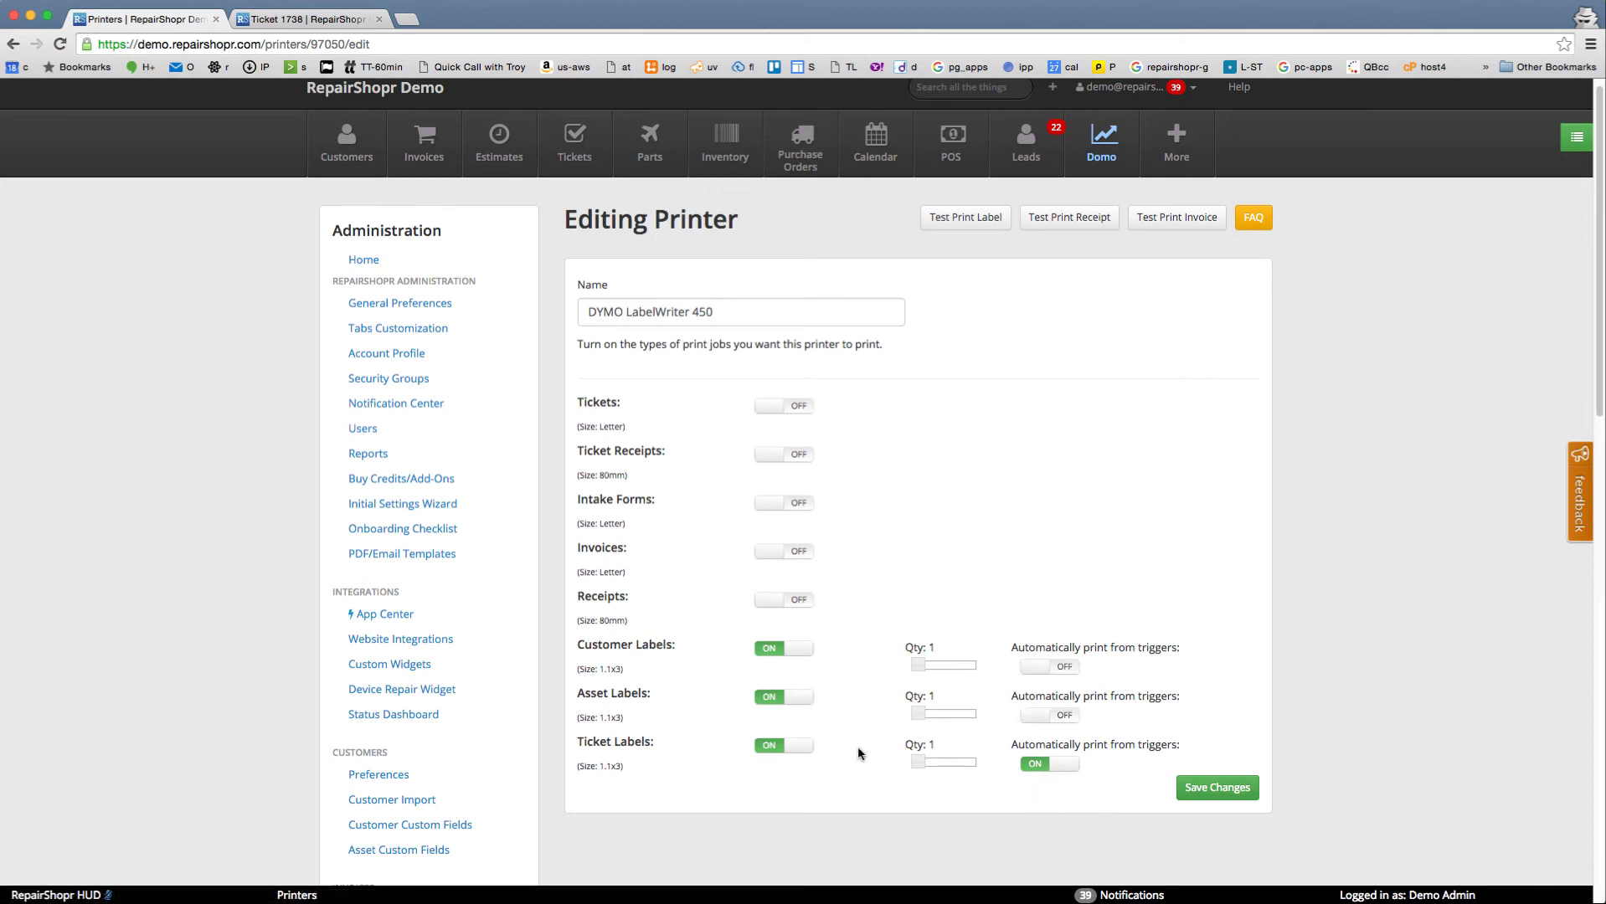
pyautogui.click(1039, 763)
pyautogui.click(1057, 764)
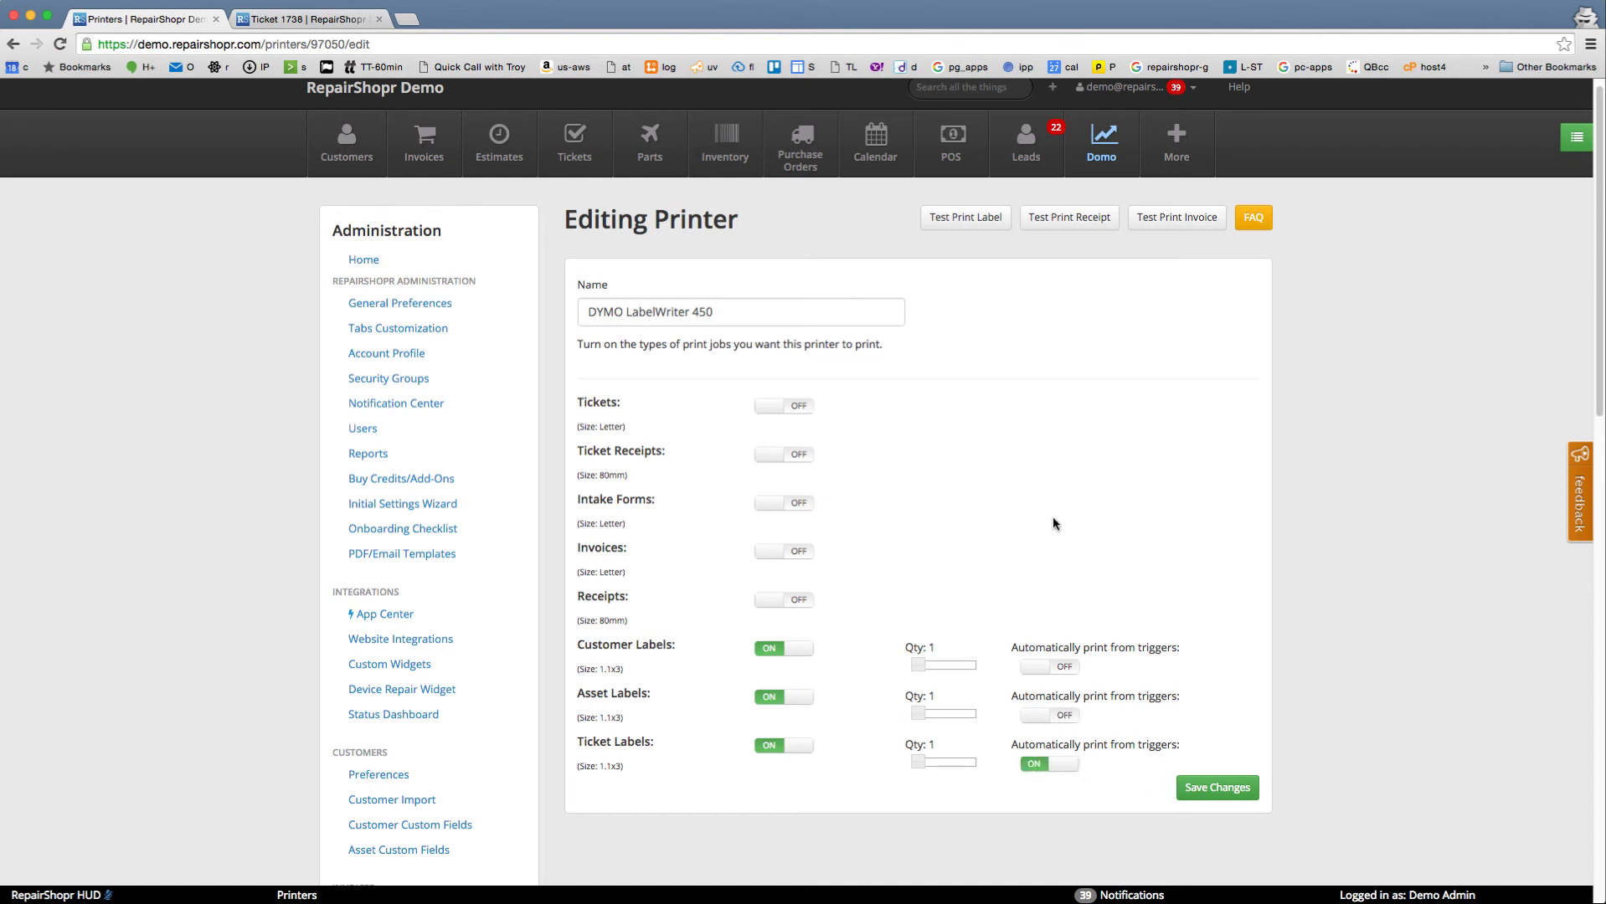